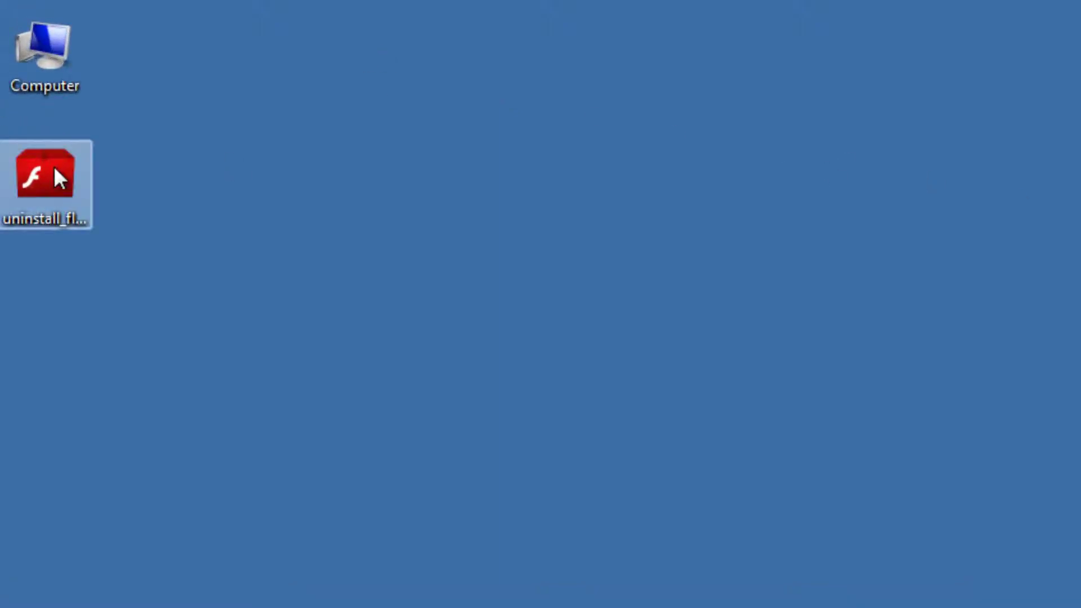
Run uninstall_flash_player from the desktop, uninstall Adobe Flash Player, and close it with DONE.
click(55, 169)
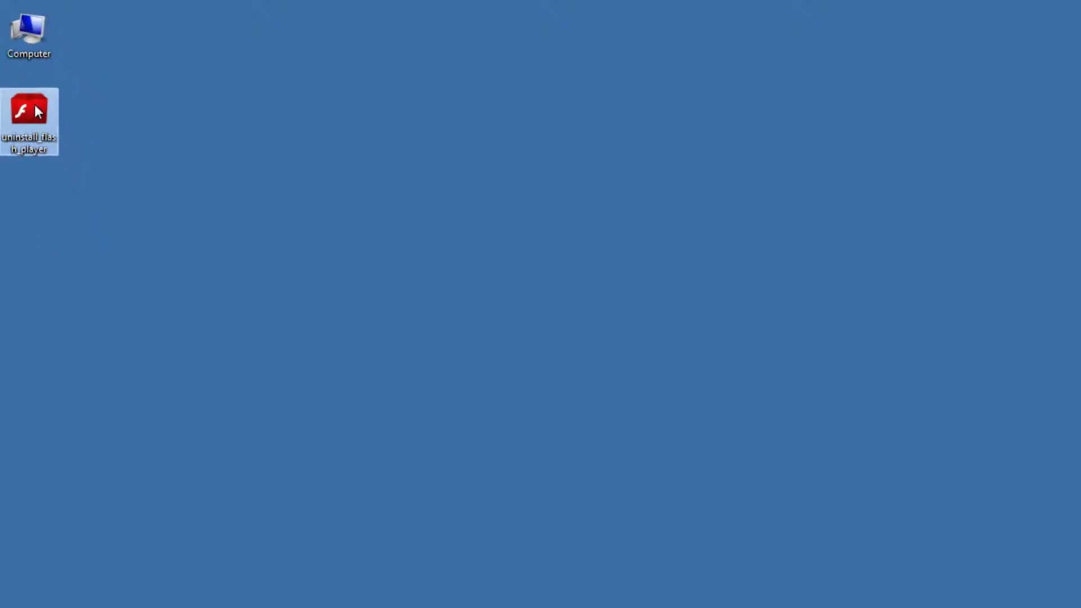
click(688, 354)
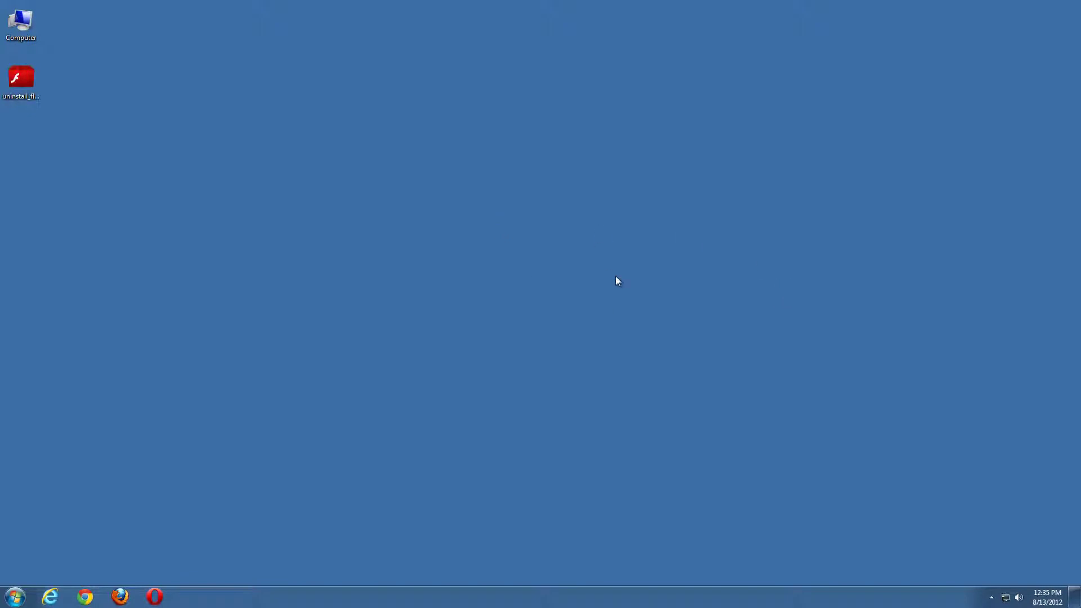
click(27, 79)
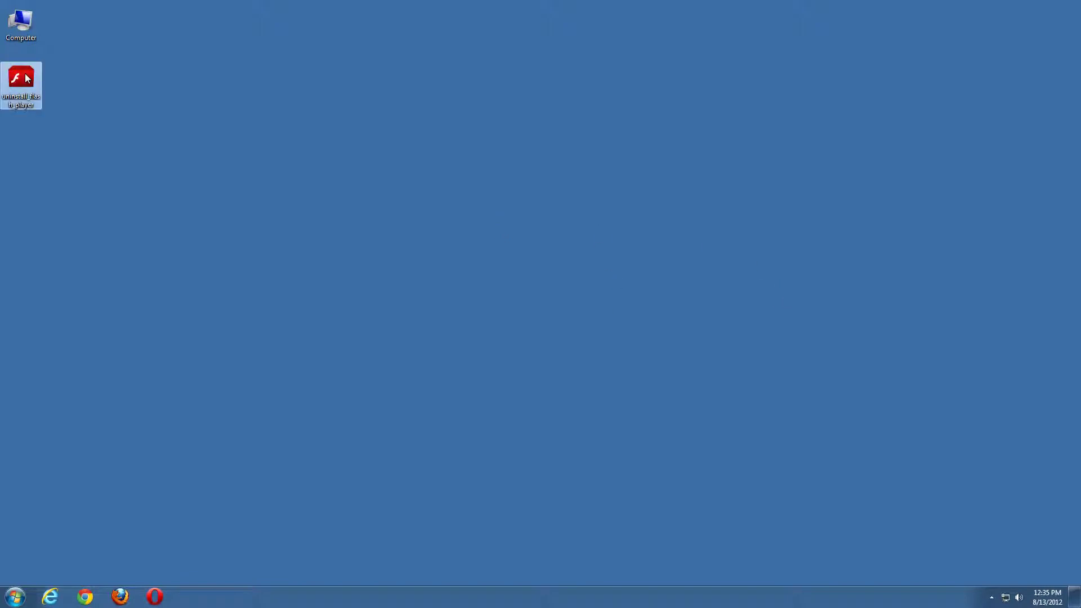
double_click(27, 78)
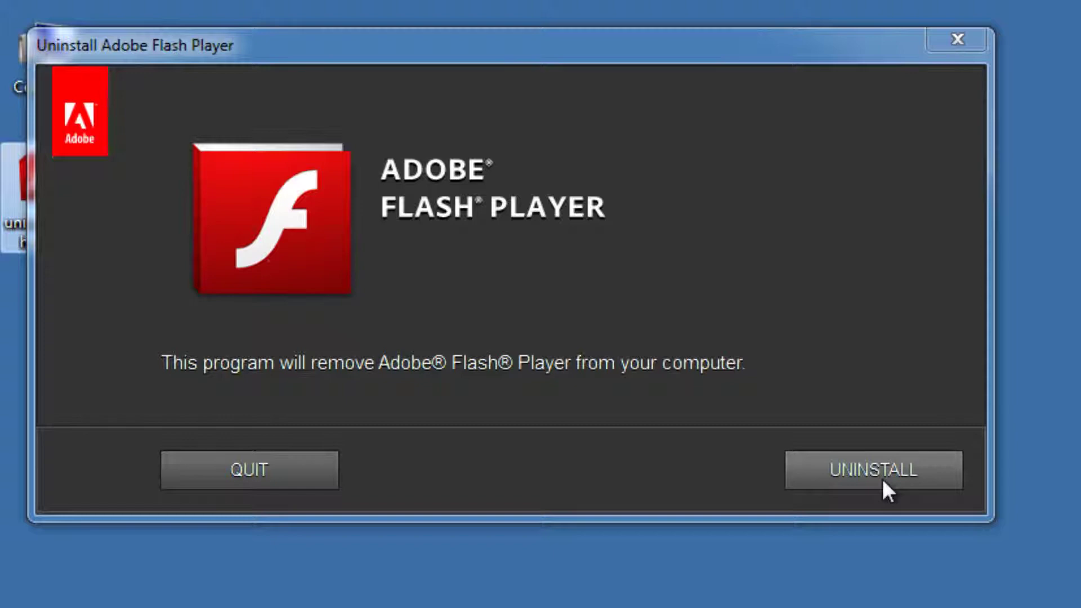
click(882, 480)
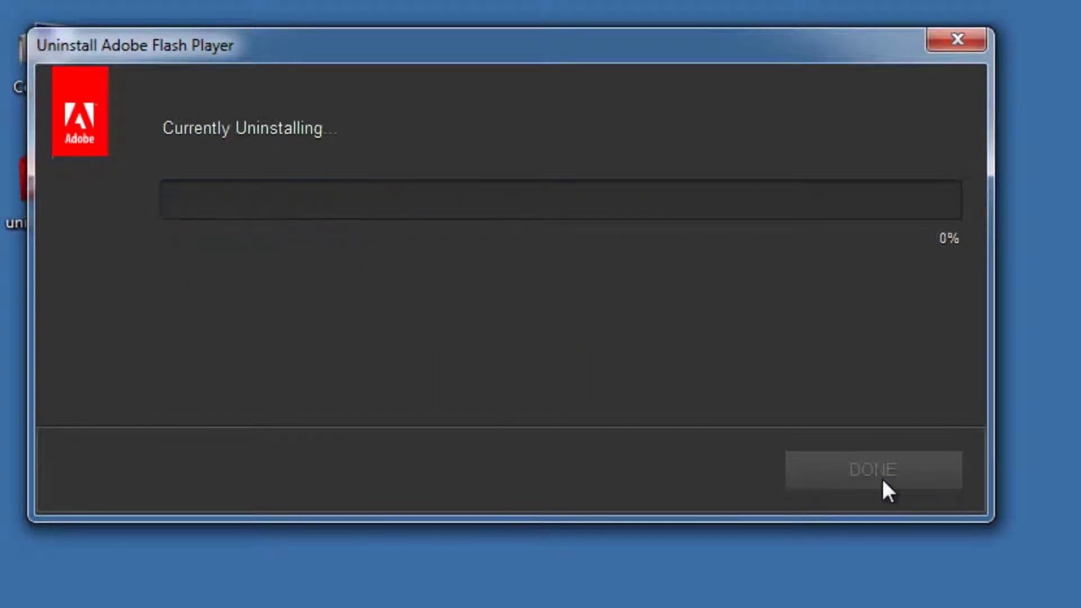
click(882, 479)
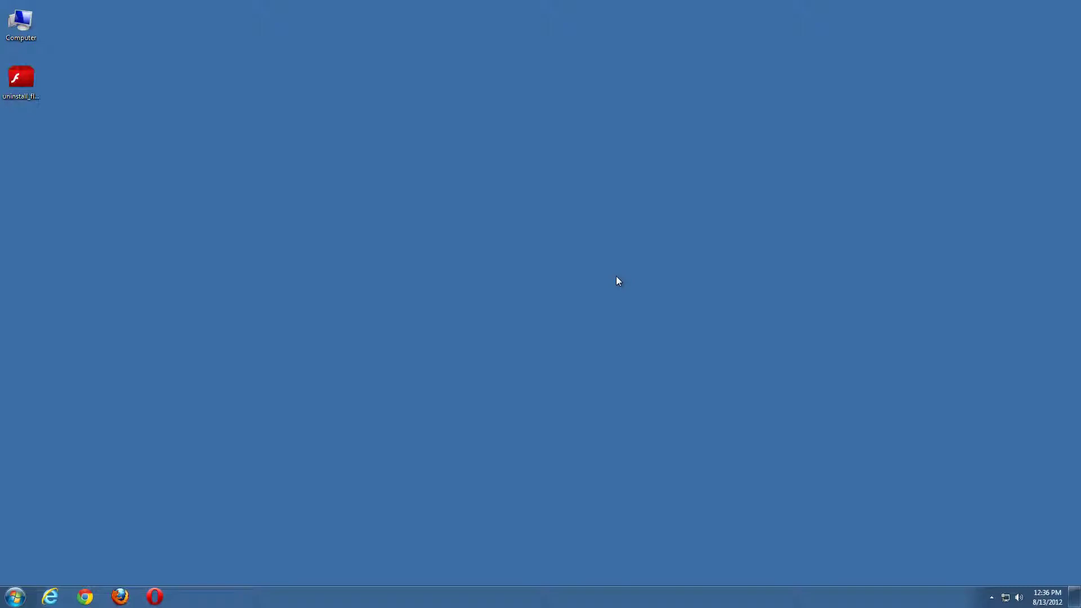
Navigate from Computer through Boot (C:) into the Windows folder.
double_click(18, 24)
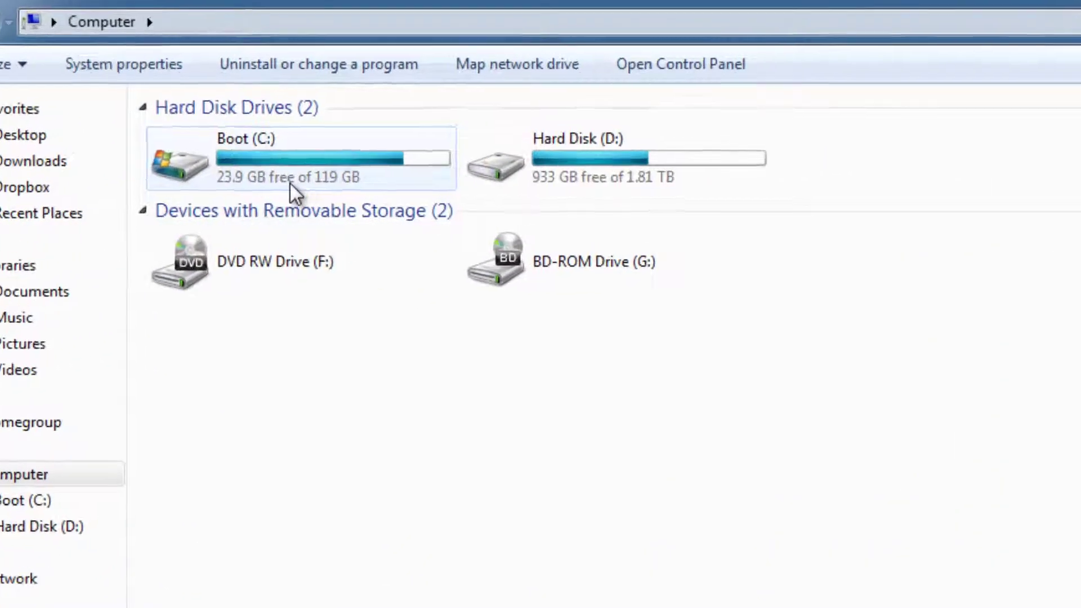
double_click(459, 204)
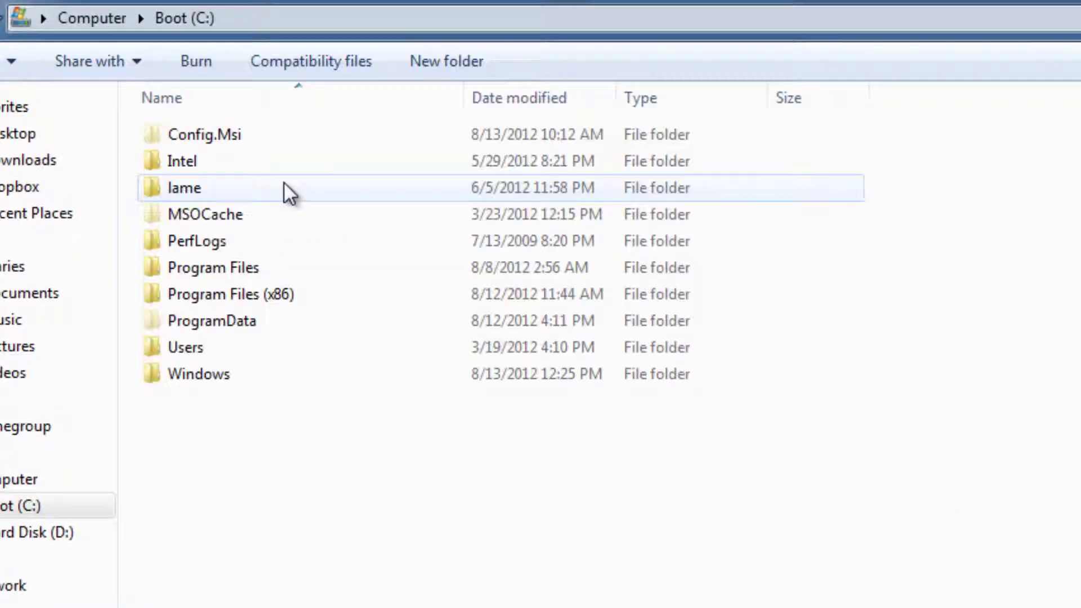
double_click(204, 371)
scroll(204, 370, down, 9)
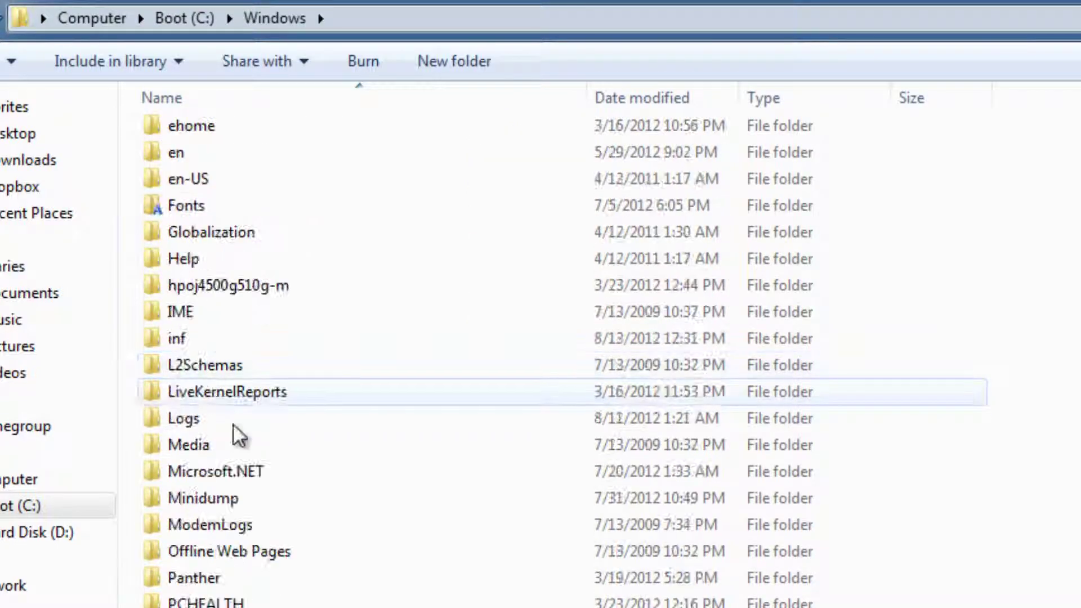
scroll(244, 459, down, 4)
scroll(245, 476, down, 4)
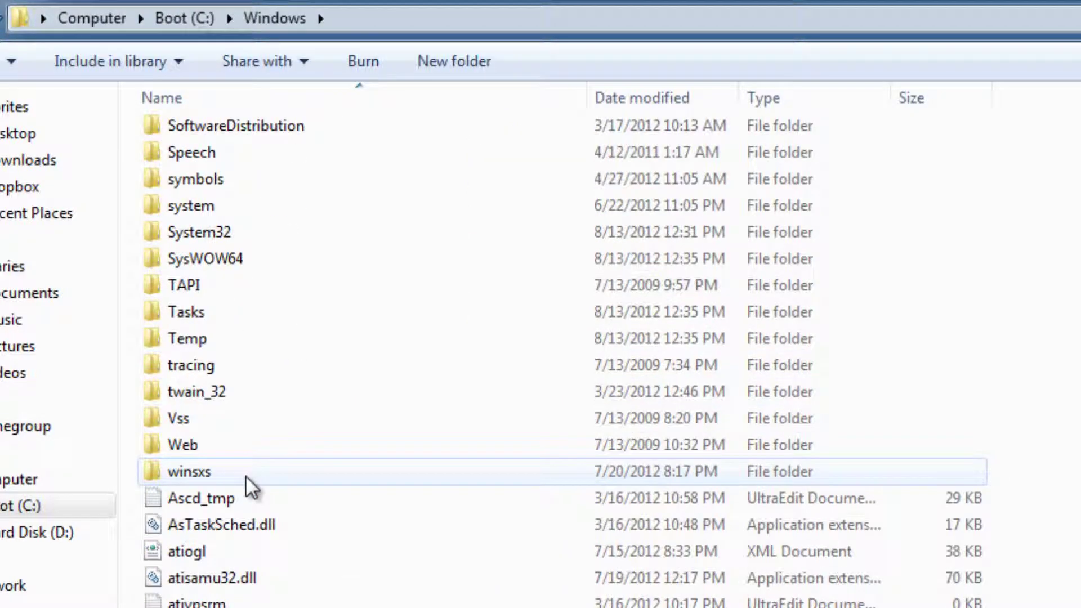
scroll(246, 475, up, 3)
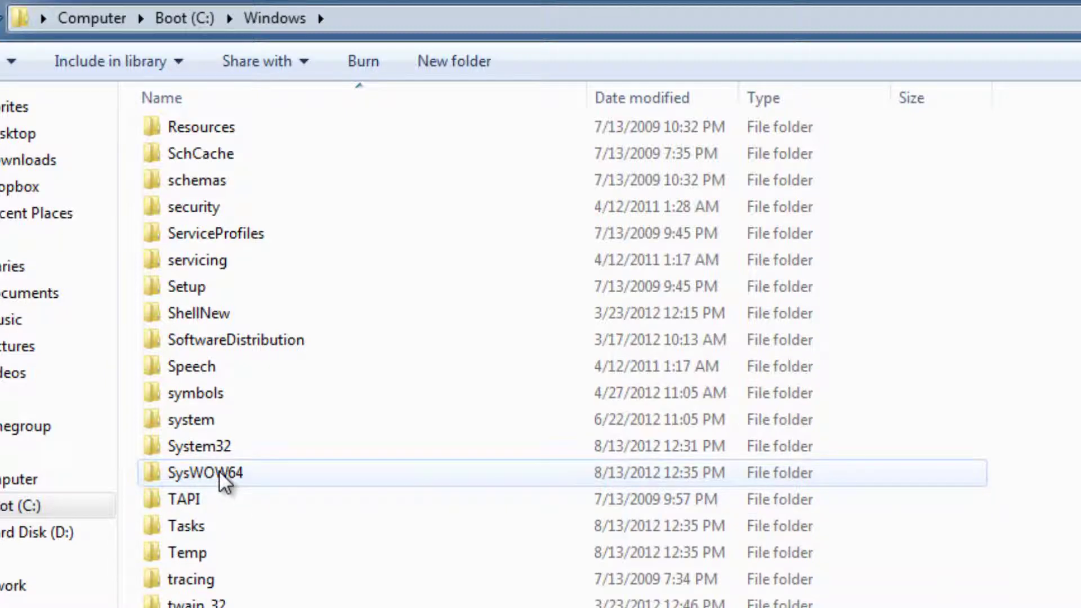
Compare the System32 and SysWOW64 folders, leaving SysWOW64 selected.
click(218, 470)
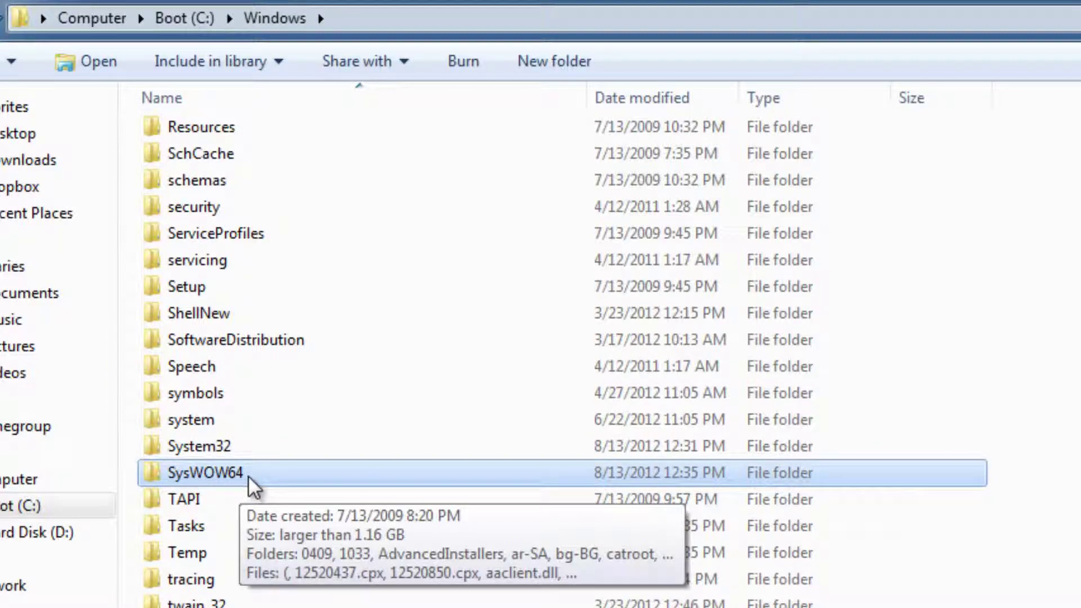
click(227, 451)
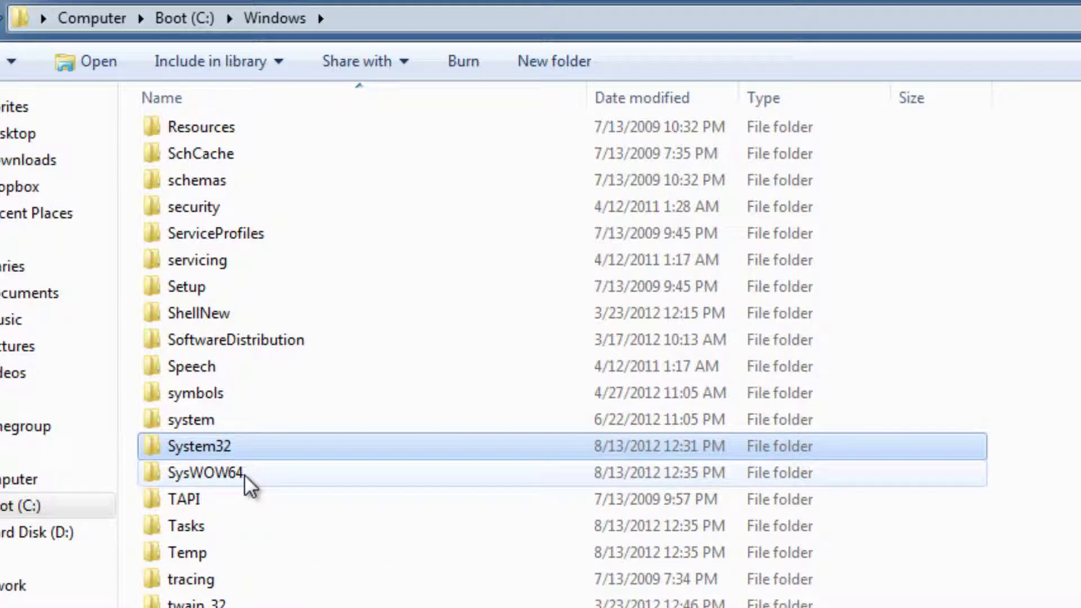
click(236, 474)
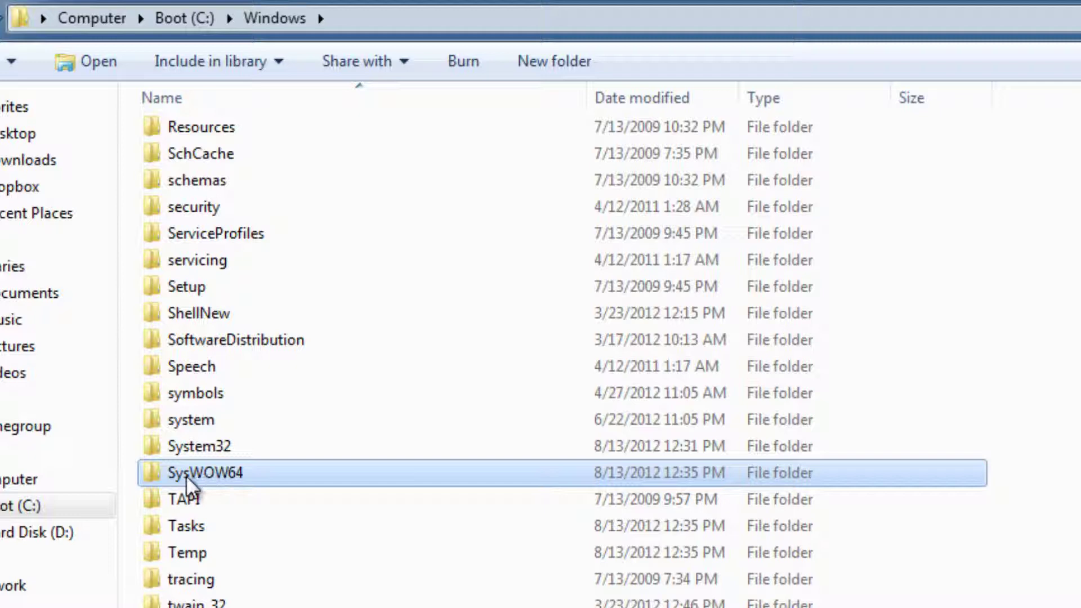
mouse_move(185, 473)
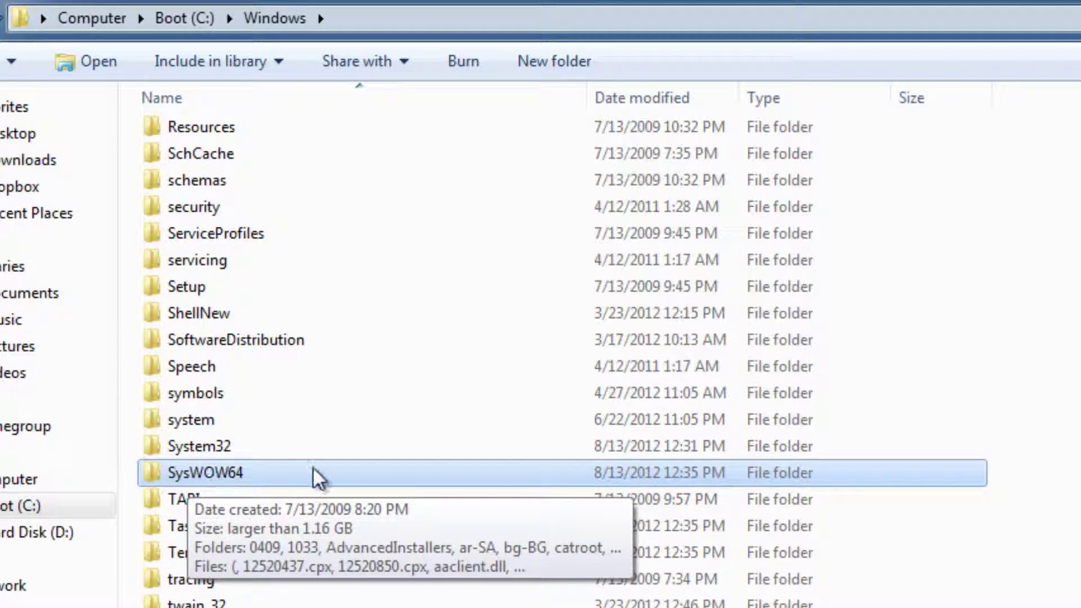
click(242, 453)
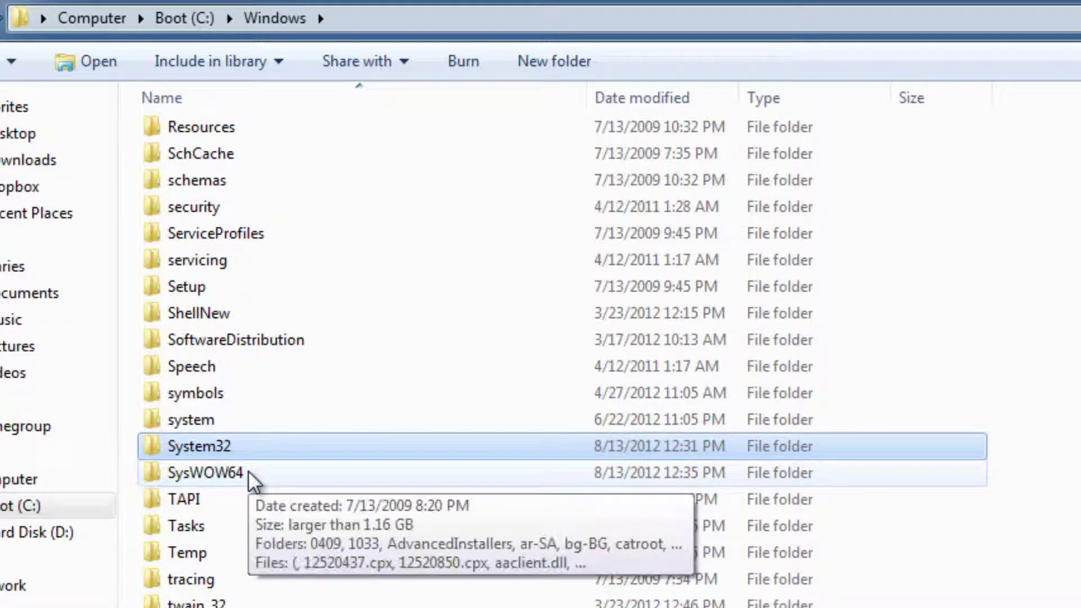
click(248, 470)
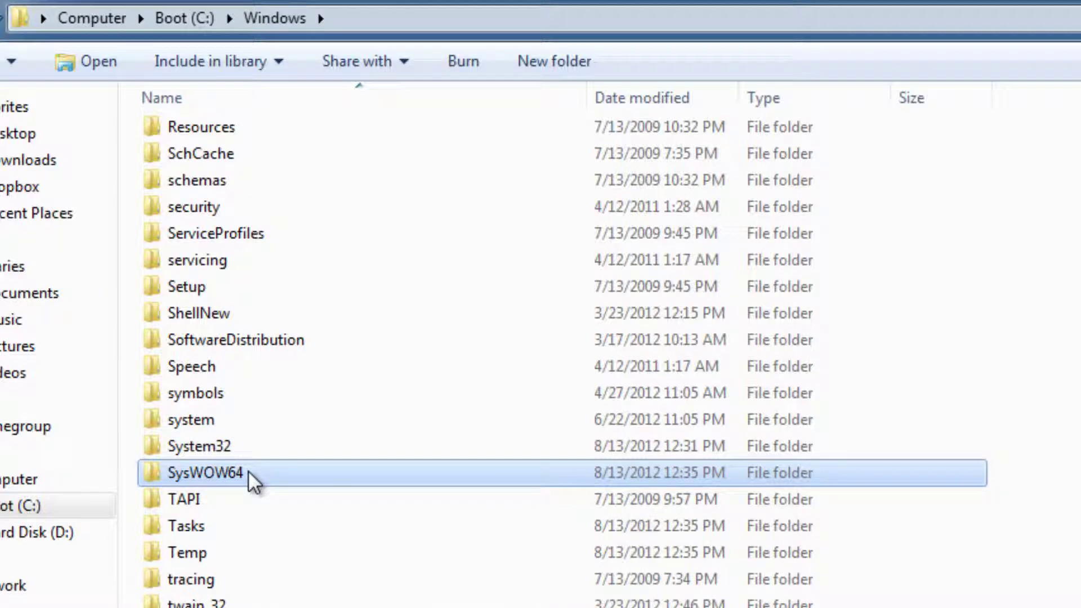
Open the Macromed\Flash folder inside SysWOW64.
double_click(248, 470)
scroll(252, 484, down, 5)
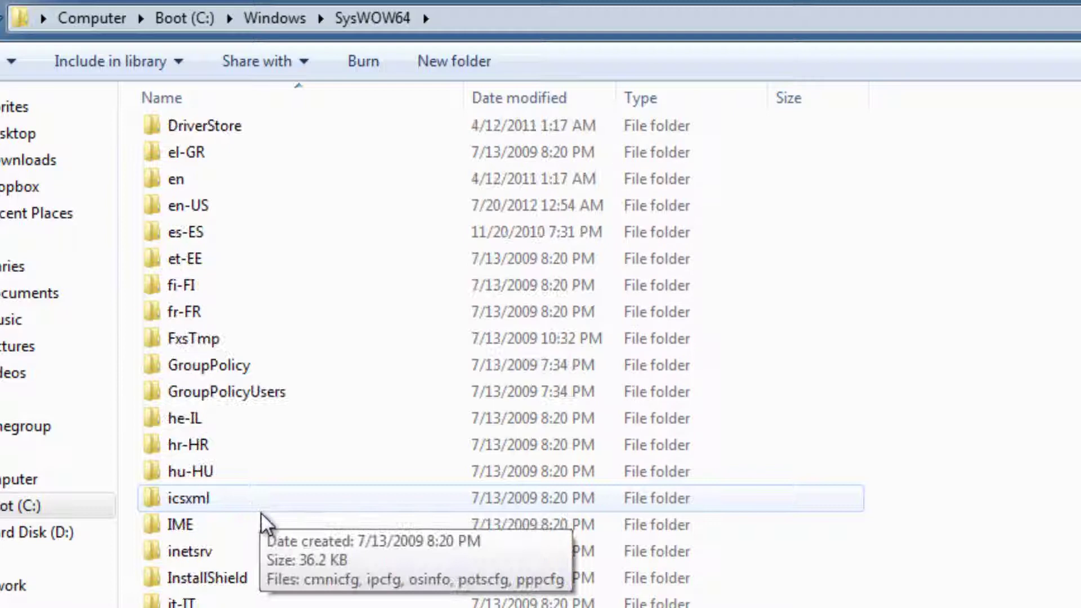
scroll(261, 512, down, 4)
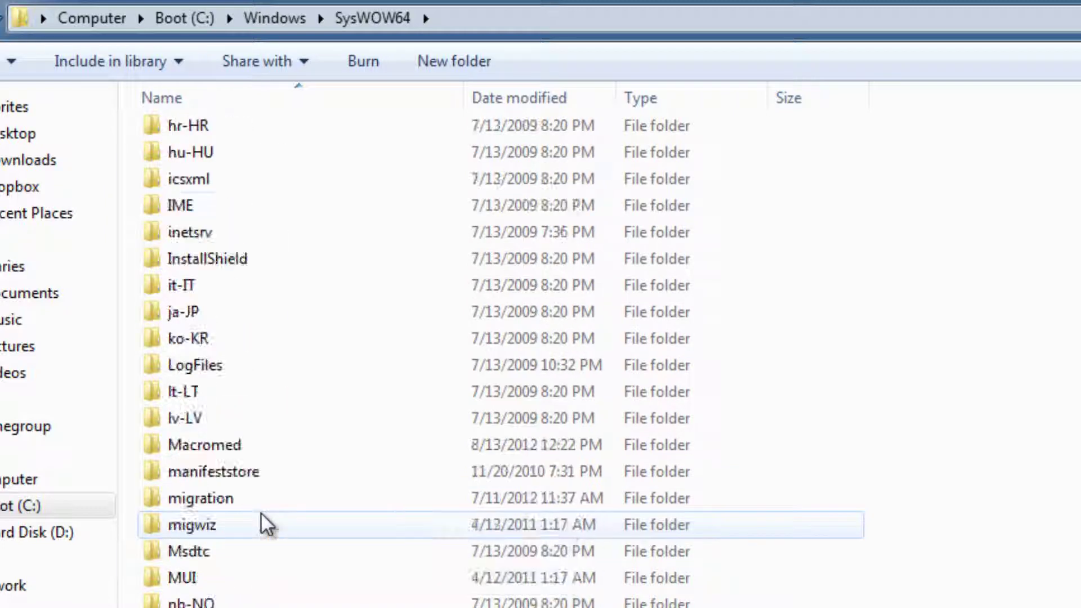
double_click(227, 446)
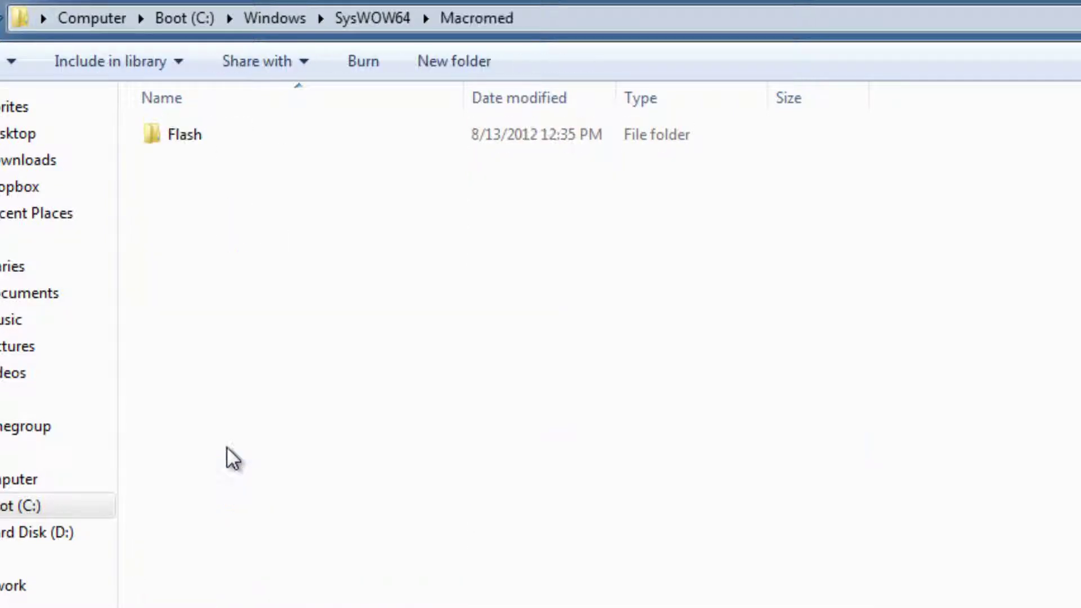
double_click(195, 134)
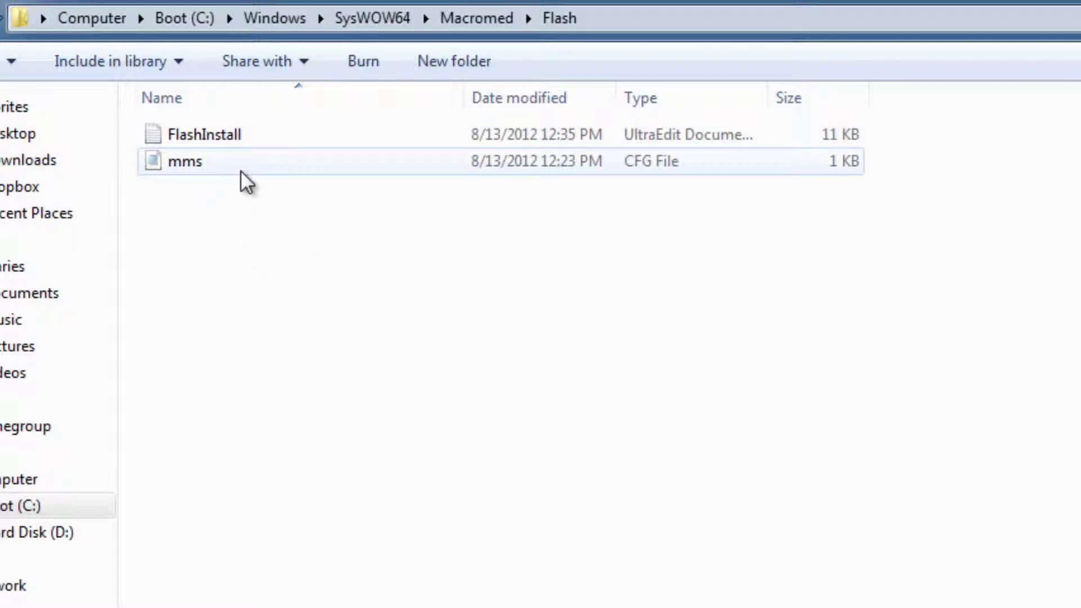
Delete the FlashInstall and mms files, approving the protected-file deletion.
drag(306, 347, 160, 63)
key(Delete)
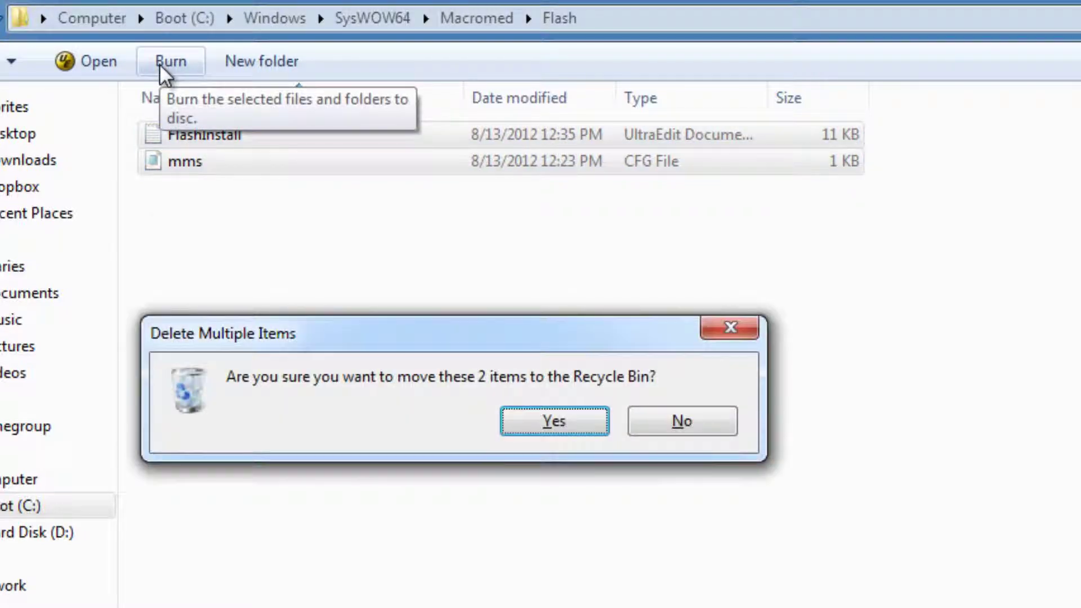
key(Return)
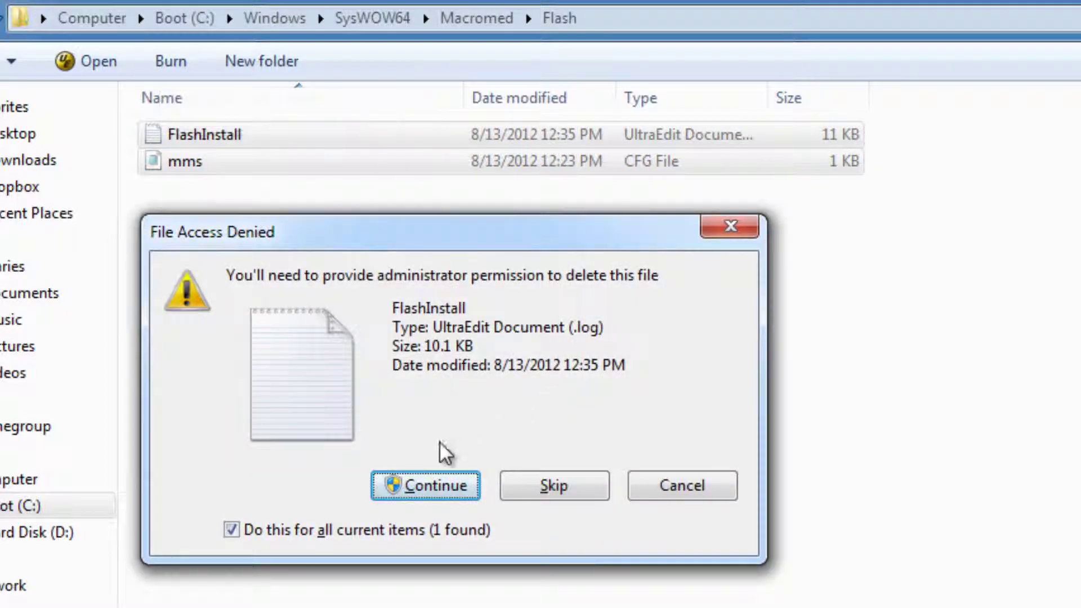
click(416, 484)
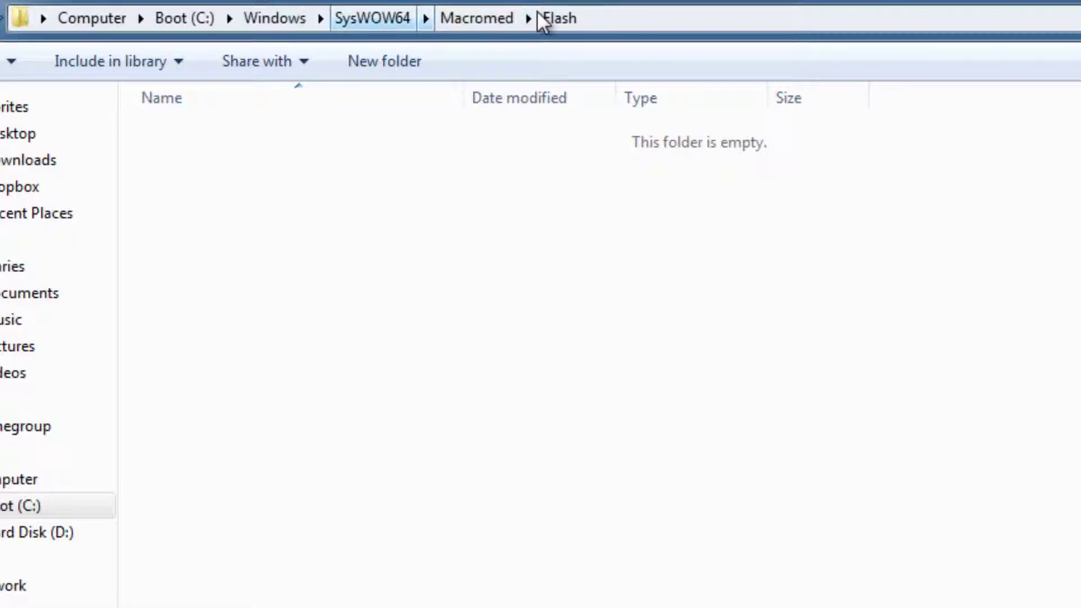
Open System32\Macromed\Flash and delete the FlashInstall log with administrator permission.
click(265, 23)
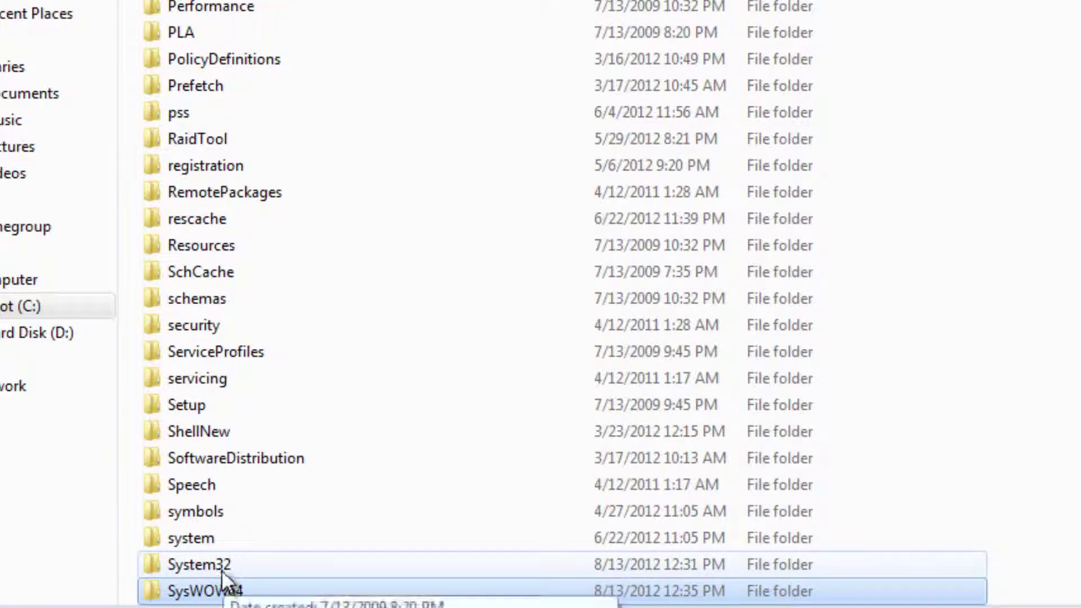
scroll(236, 457, up, 20)
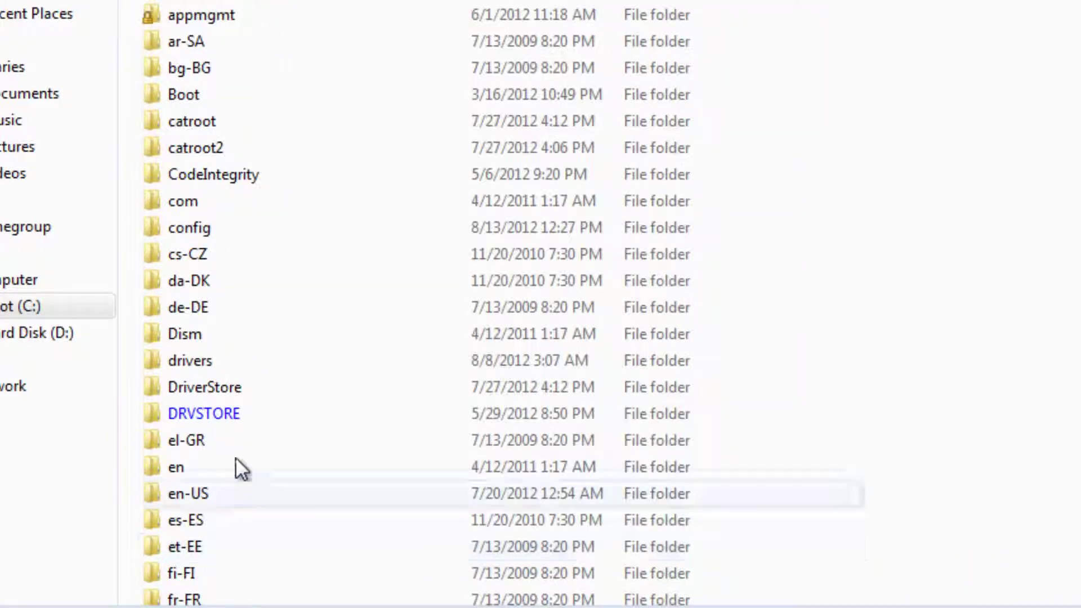
scroll(255, 417, down, 8)
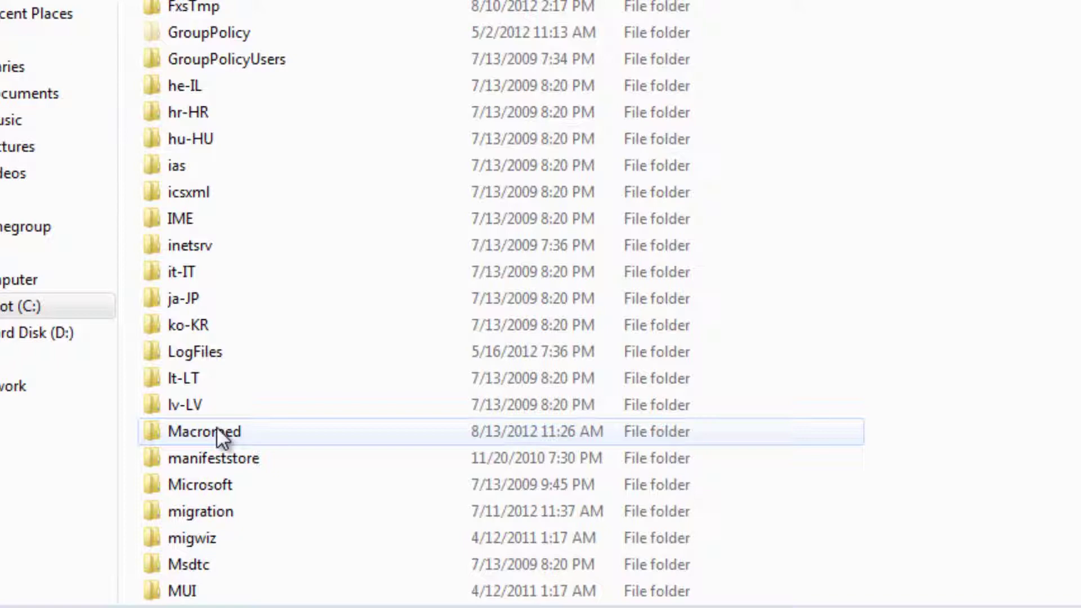
double_click(236, 437)
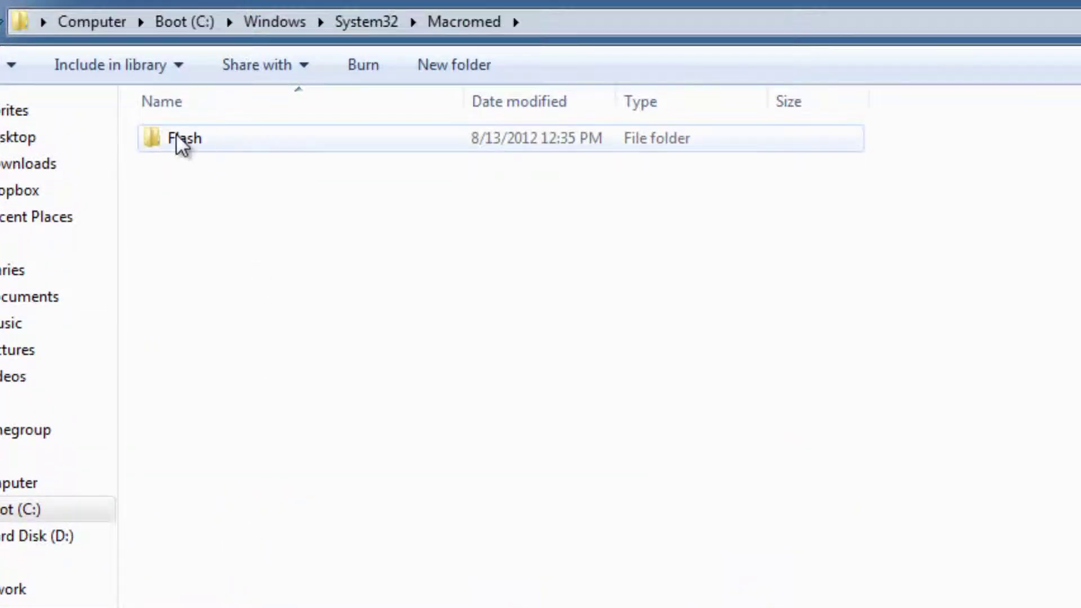
double_click(179, 90)
drag(264, 209, 176, 122)
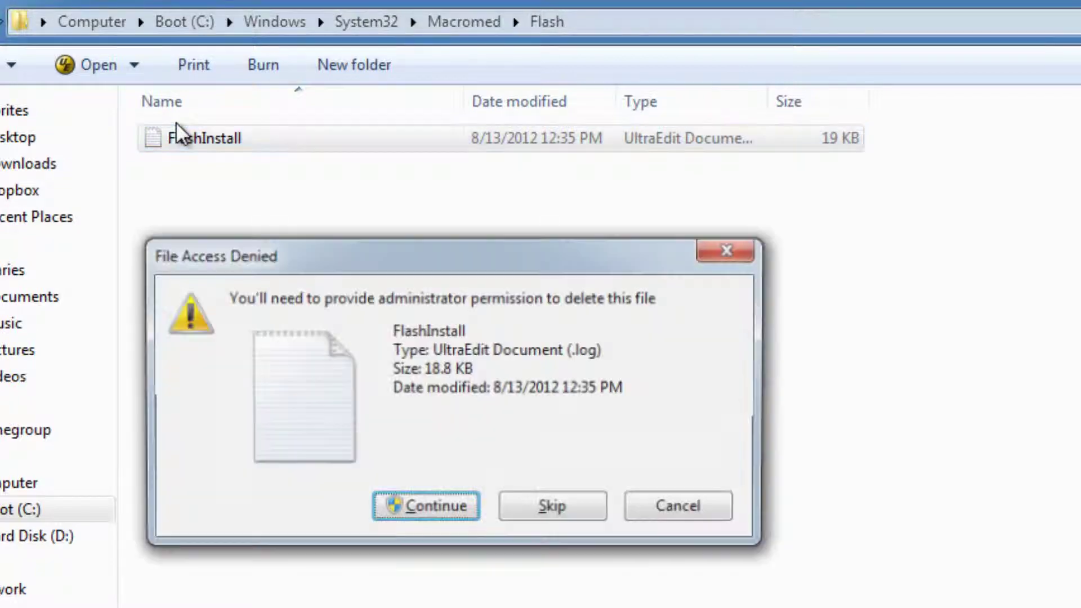
key(Return)
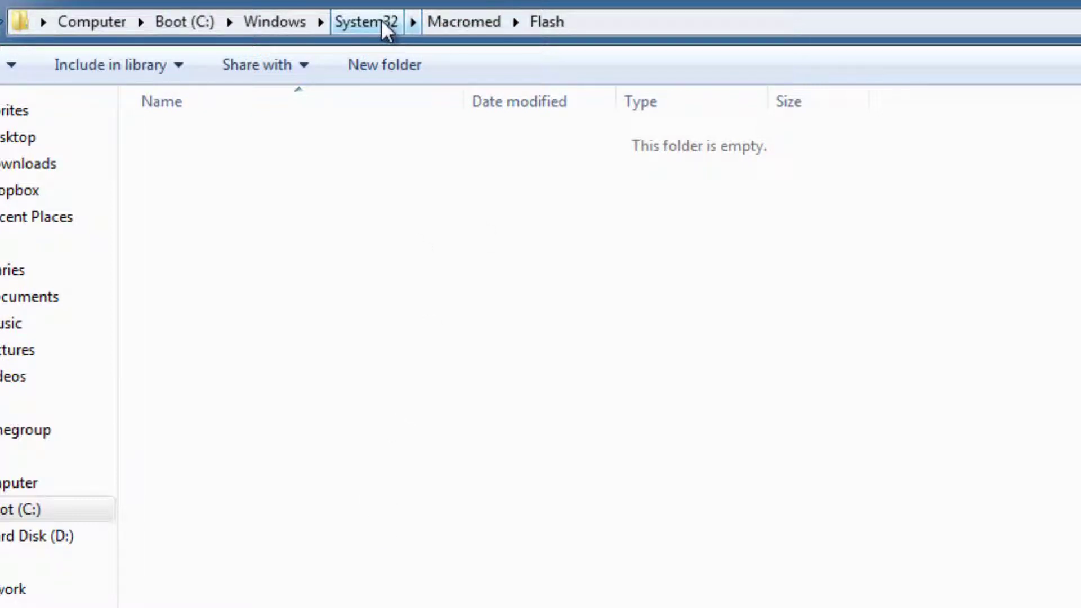
Go to %appdata%\Adobe\Flash Player and delete its AFCache and AssetCache folders.
click(279, 22)
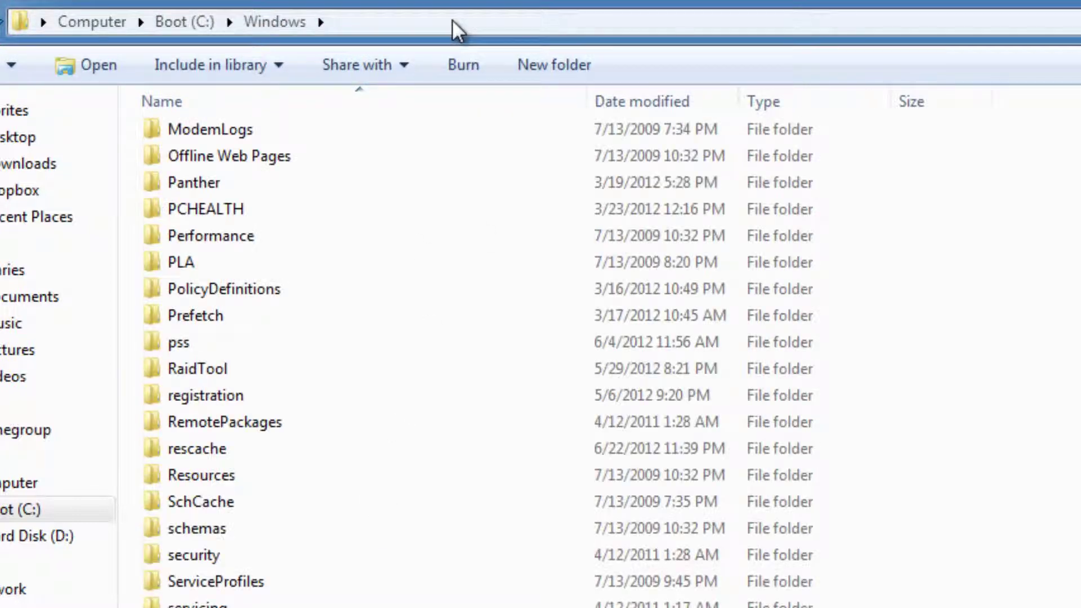
click(418, 22)
text(%appdata%\Adobe\Flash Player)
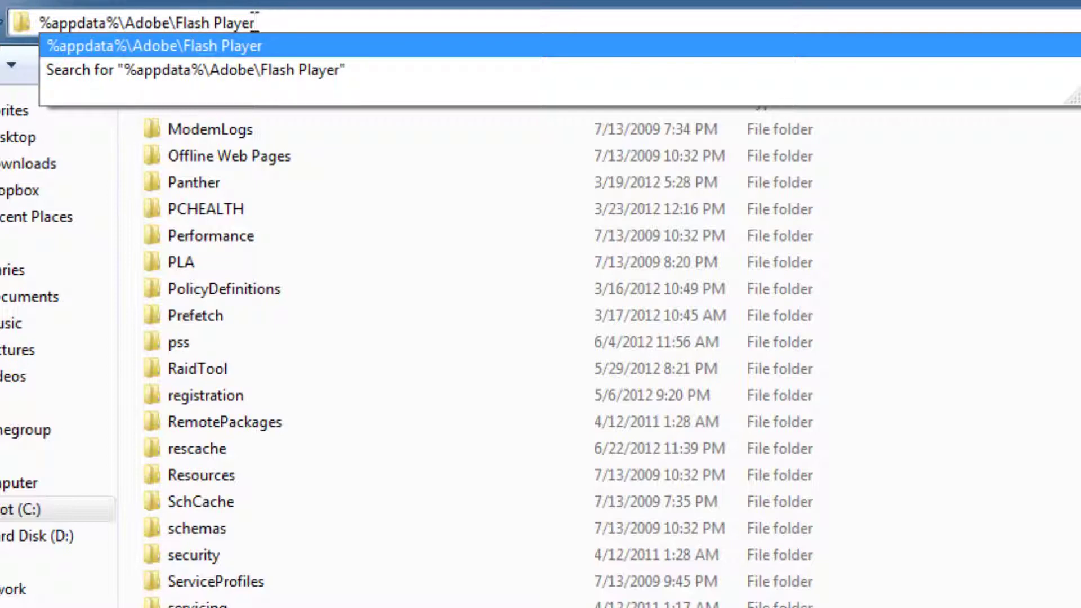
key(Return)
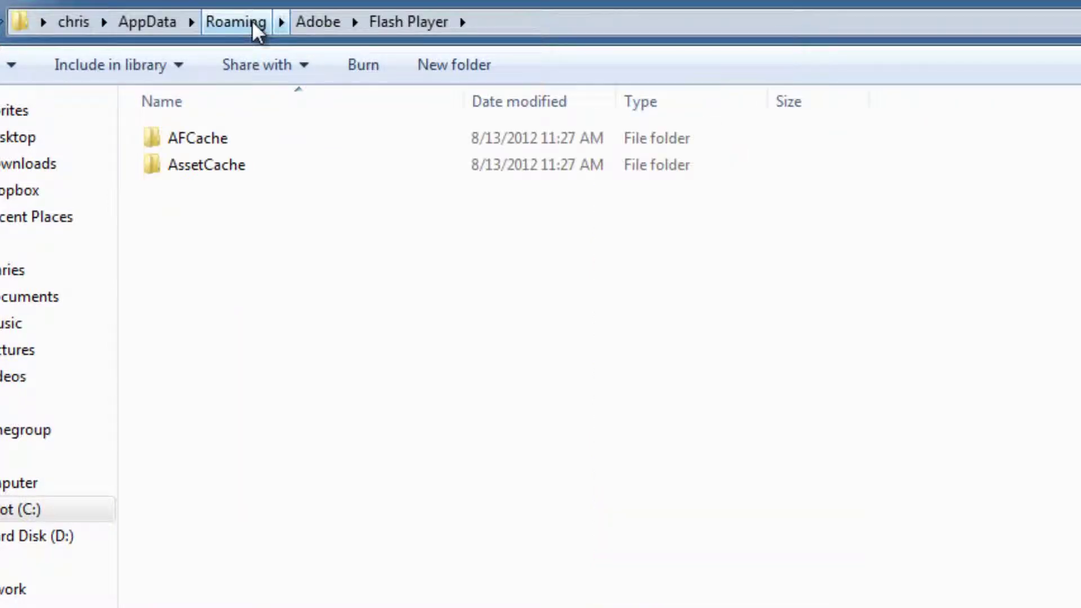
drag(290, 269, 136, 130)
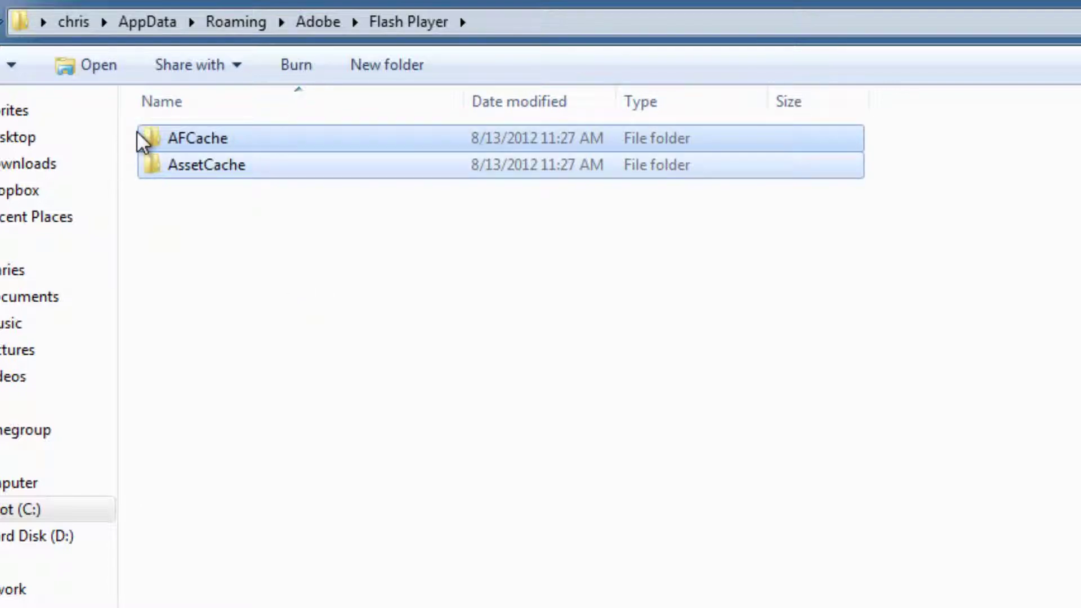
key(Delete)
key(Return)
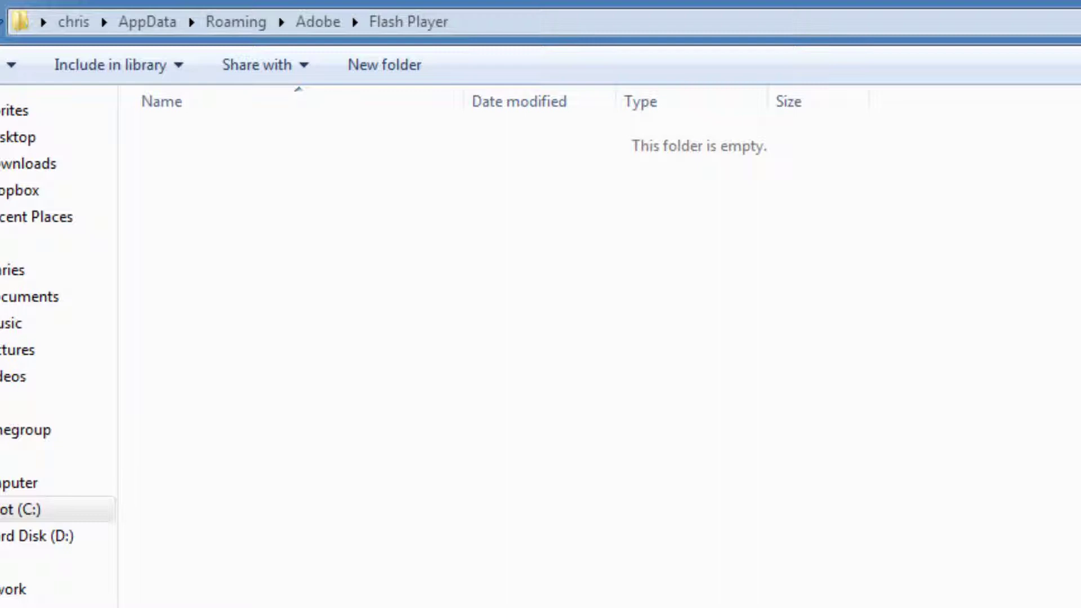
Go to %appdata%\Macromedia\Flash Player and delete #SharedObjects and macromedia.com.
click(534, 26)
text(%appdata%\Macromedia\Flash Player)
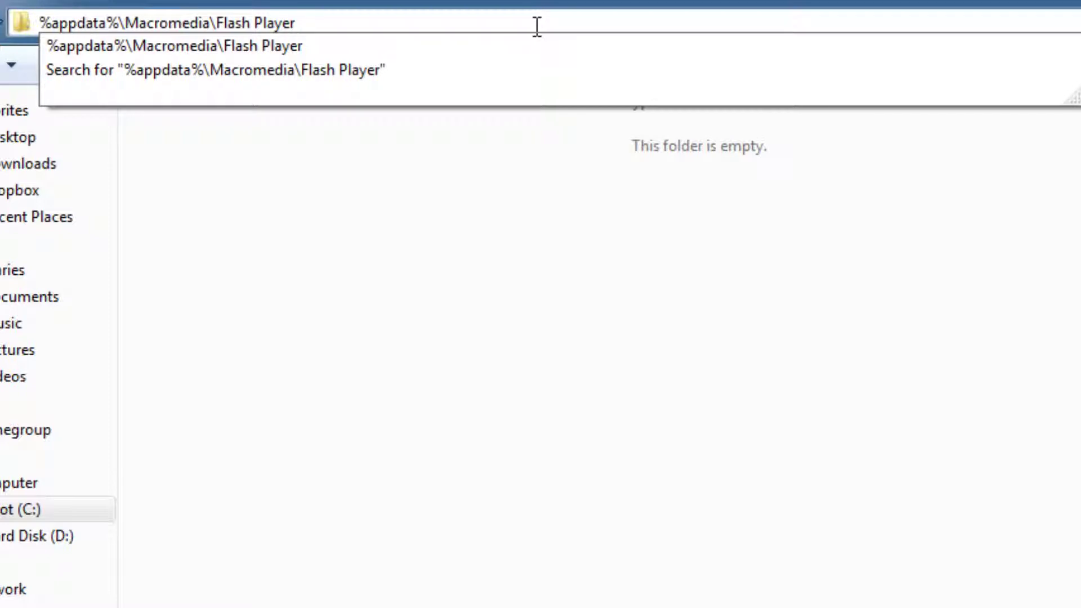
key(Return)
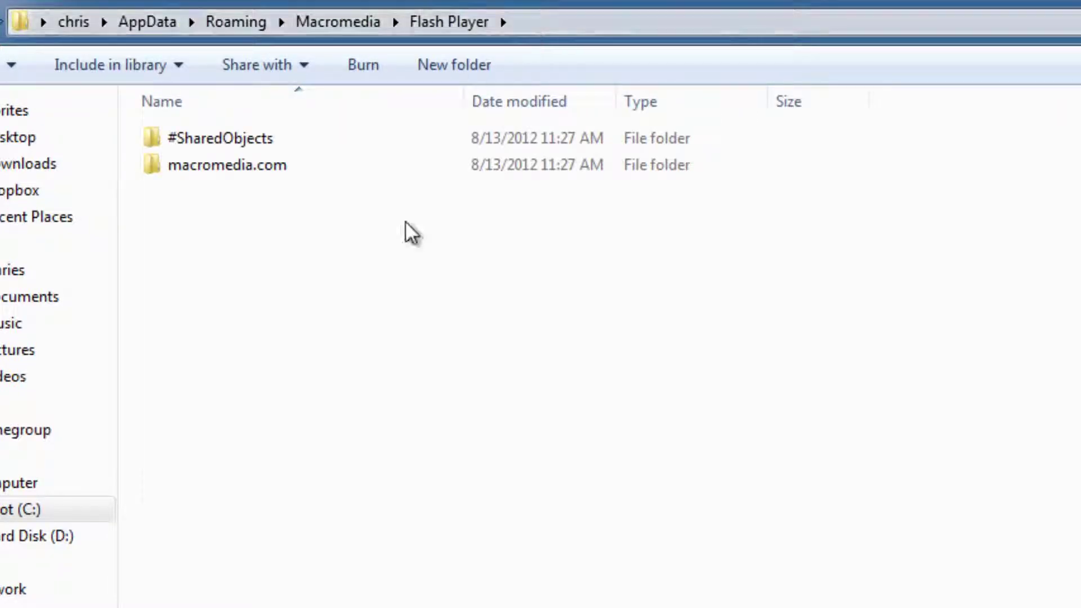
drag(359, 357, 175, 55)
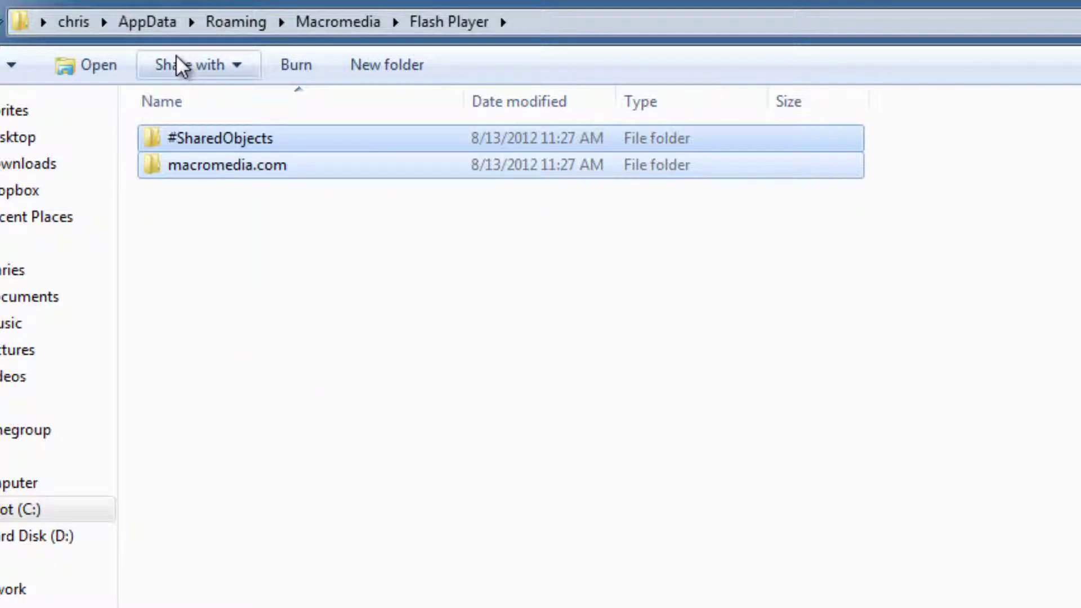
key(Delete)
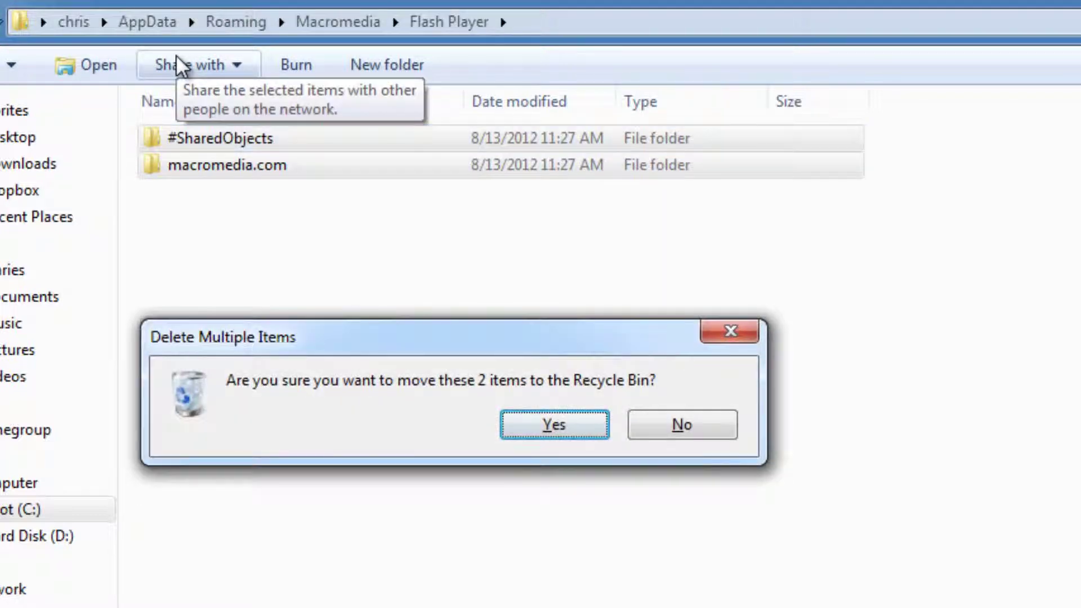
key(Return)
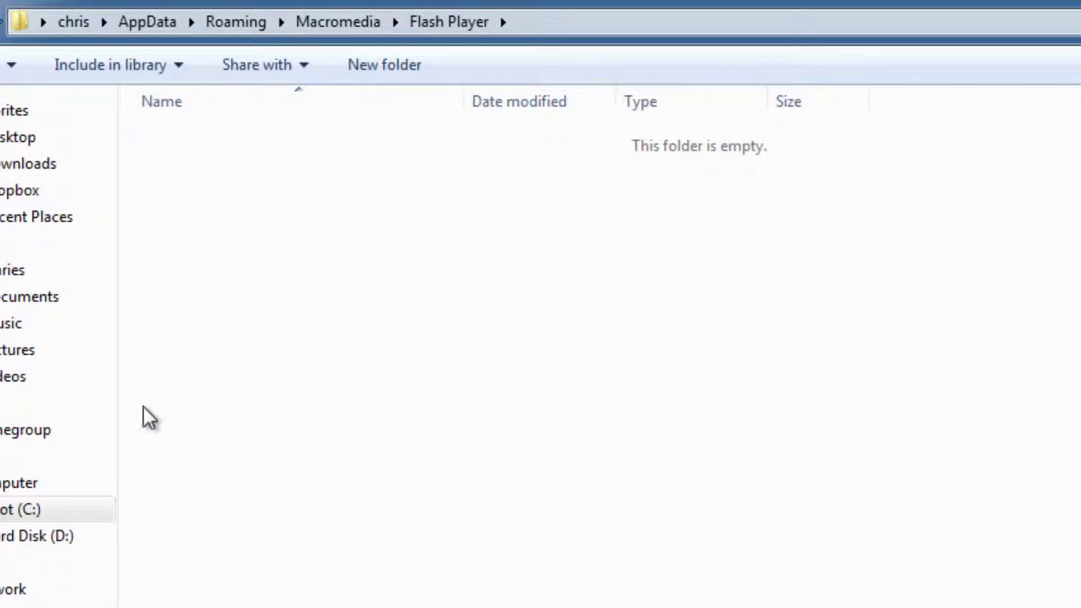
Go from the C: drive root into Windows\SysWOW64.
click(21, 513)
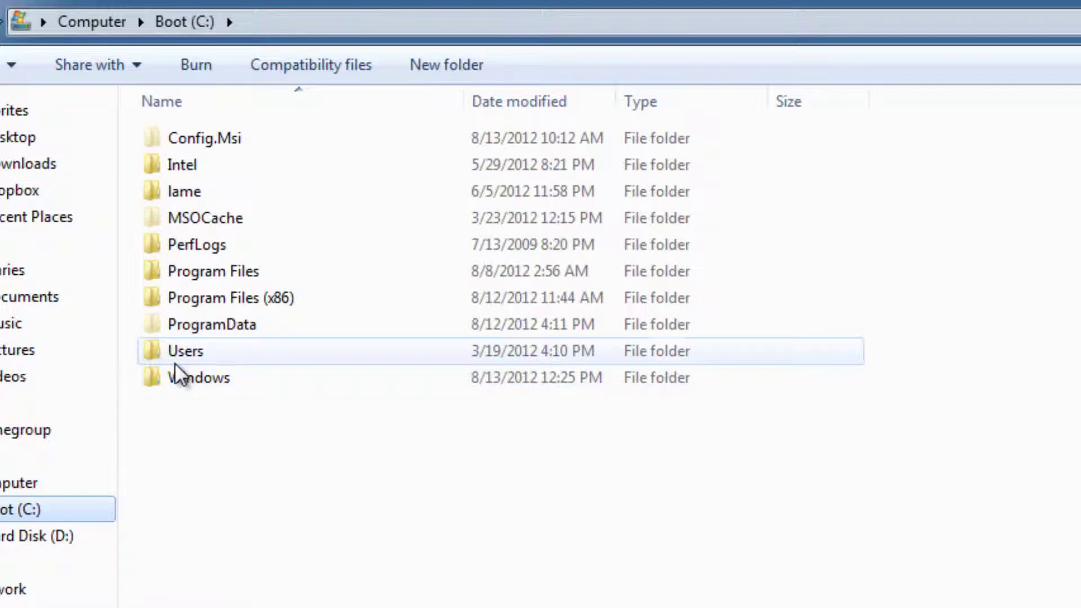
double_click(175, 378)
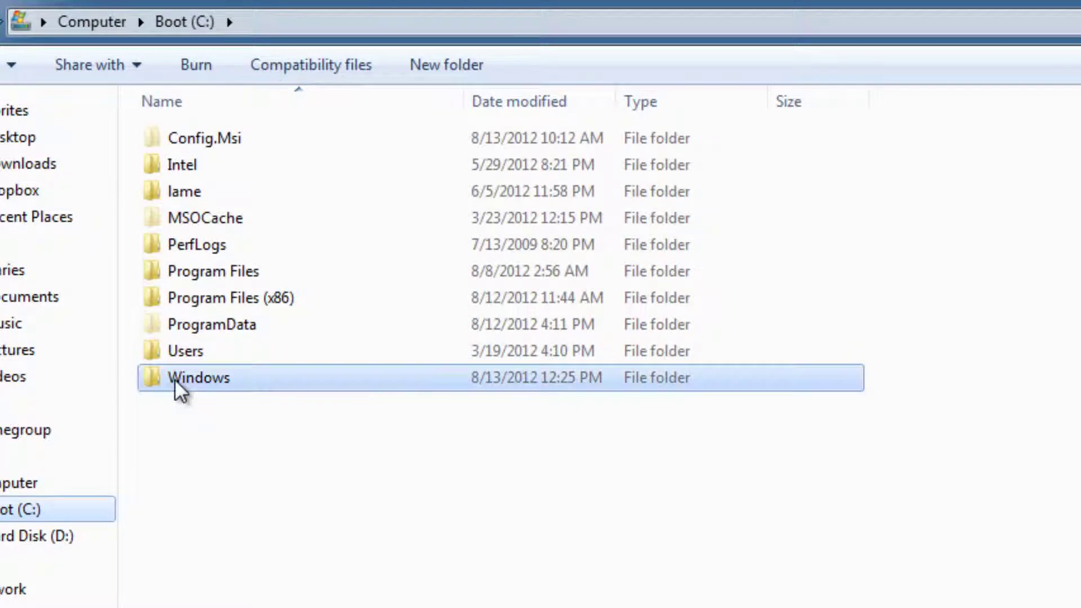
scroll(222, 466, down, 6)
scroll(218, 460, down, 9)
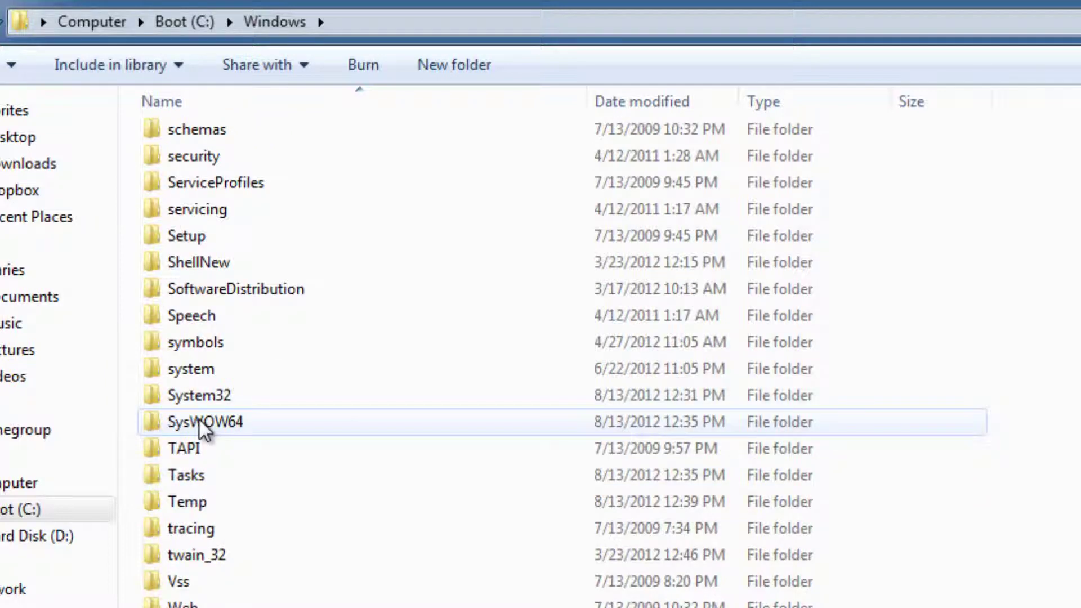
mouse_move(214, 422)
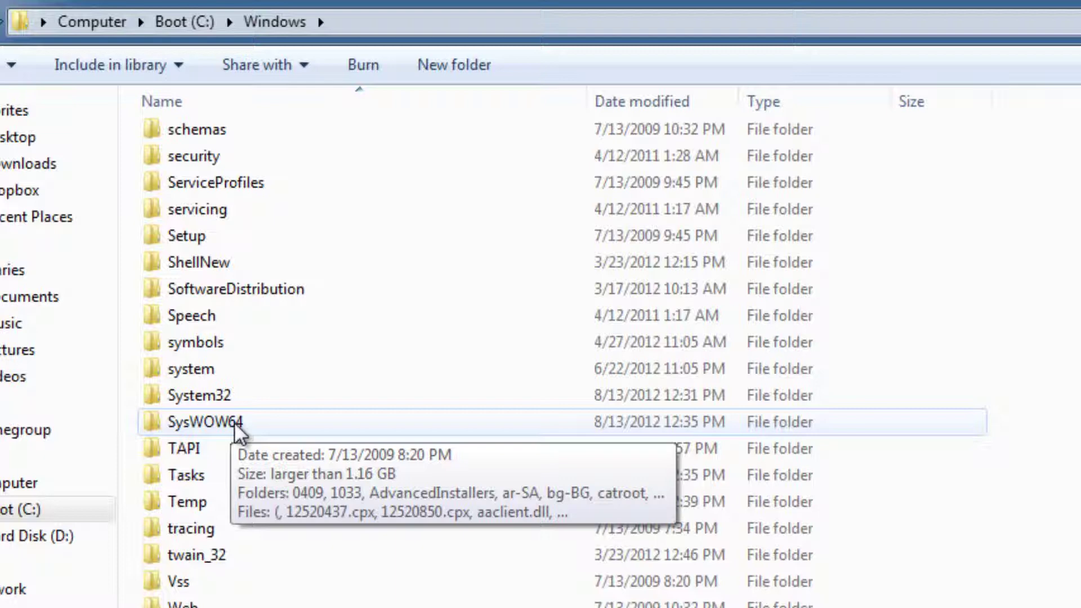
mouse_move(199, 395)
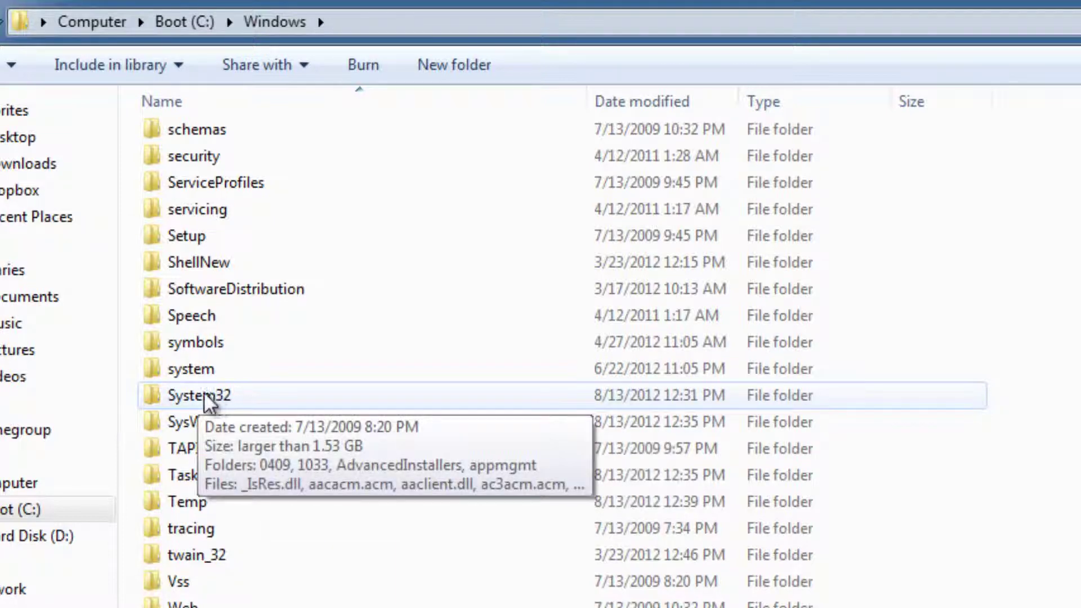
double_click(207, 420)
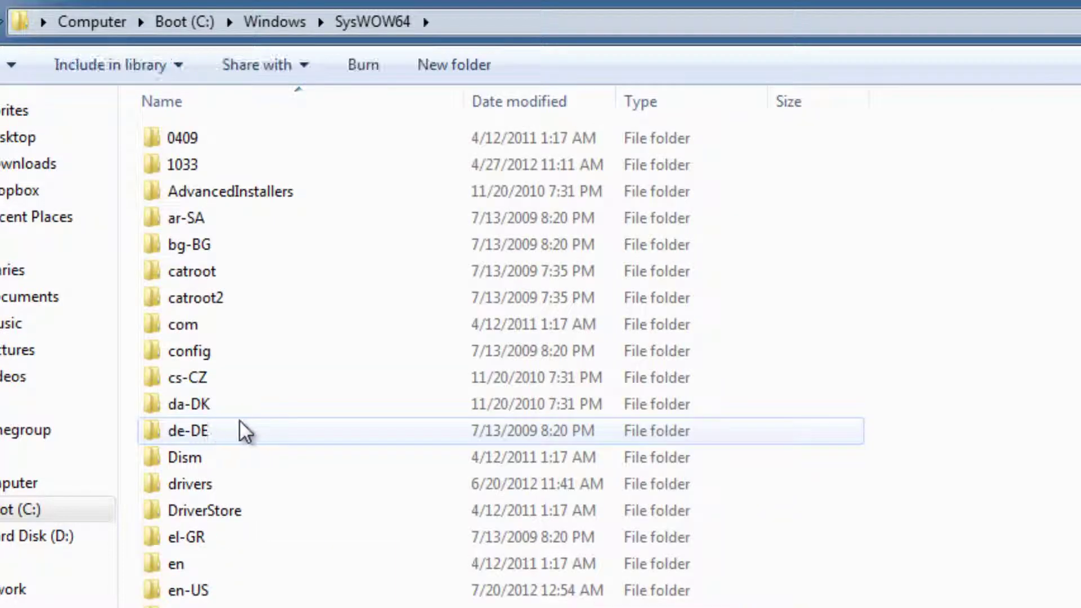
Scroll through the SysWOW64 file list and check file details for Flash leftovers.
scroll(269, 440, down, 10)
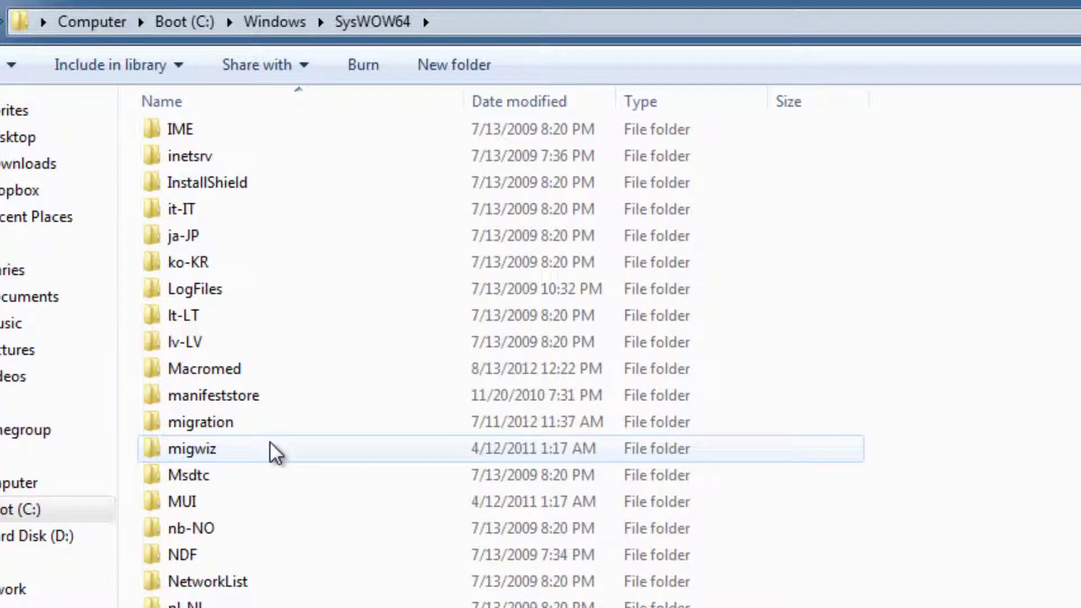
scroll(269, 440, down, 4)
scroll(269, 441, down, 2)
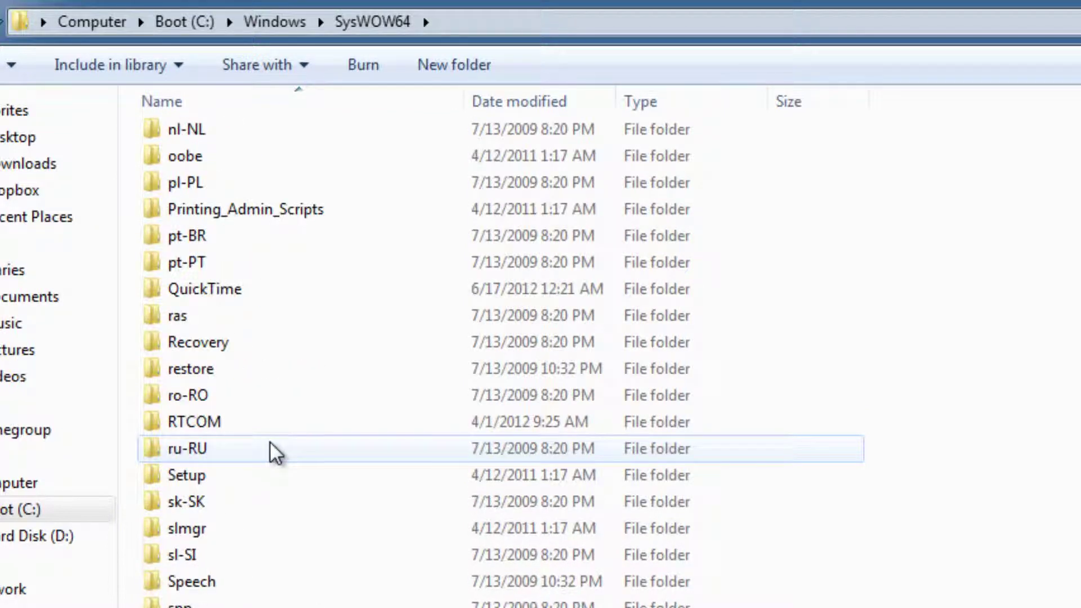
scroll(272, 448, down, 20)
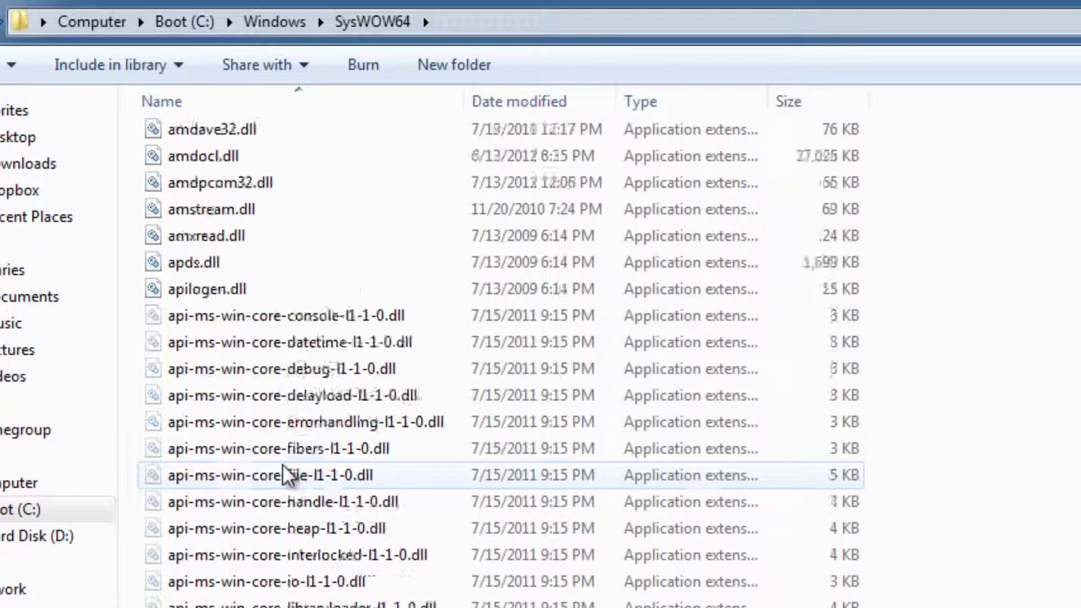
scroll(284, 467, down, 20)
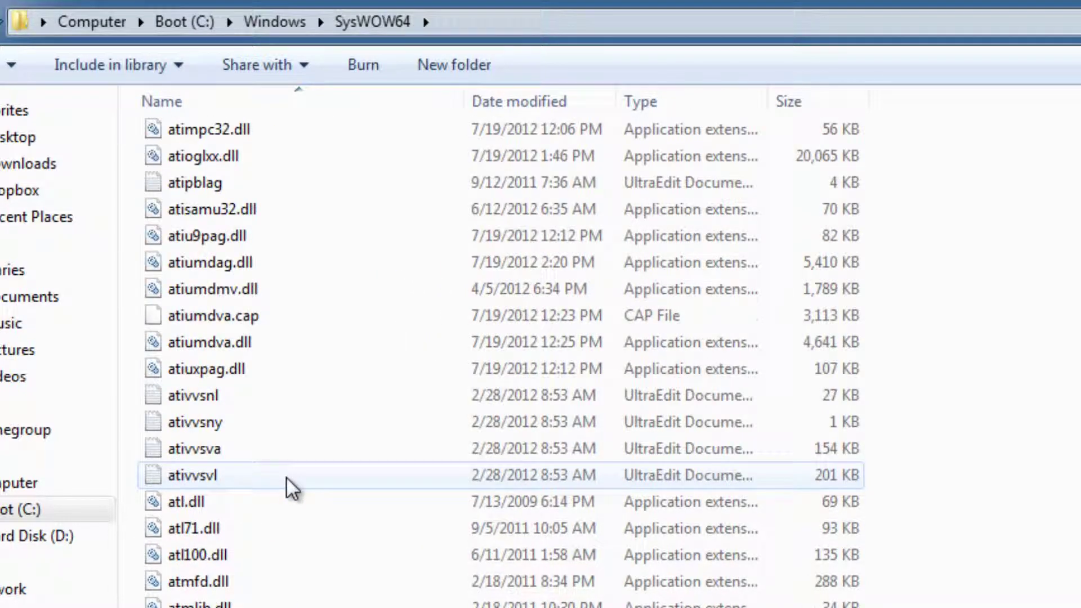
scroll(286, 476, down, 20)
scroll(321, 523, down, 20)
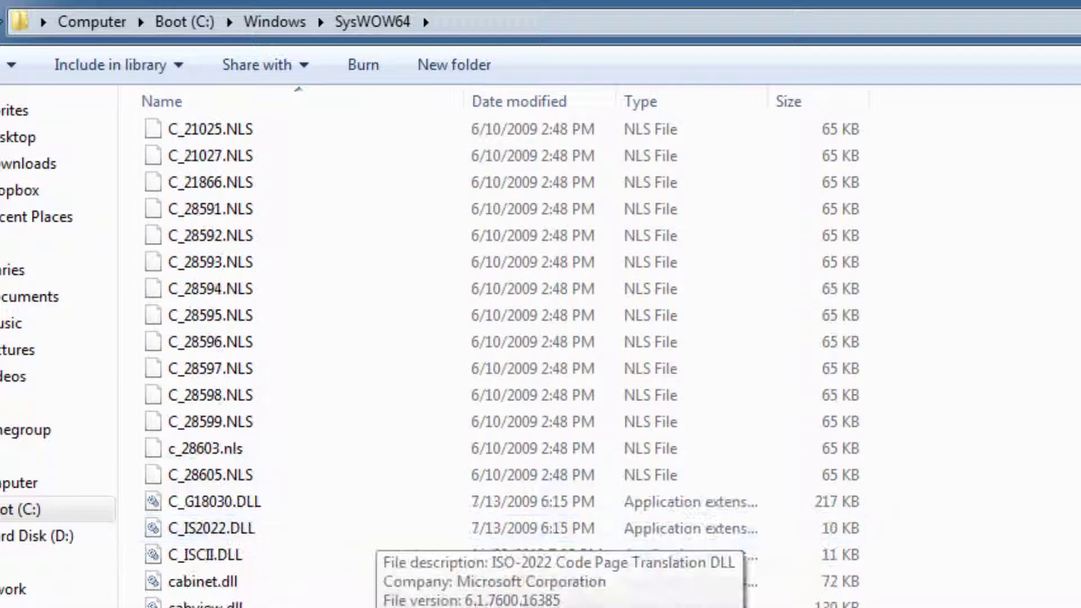
scroll(610, 362, down, 20)
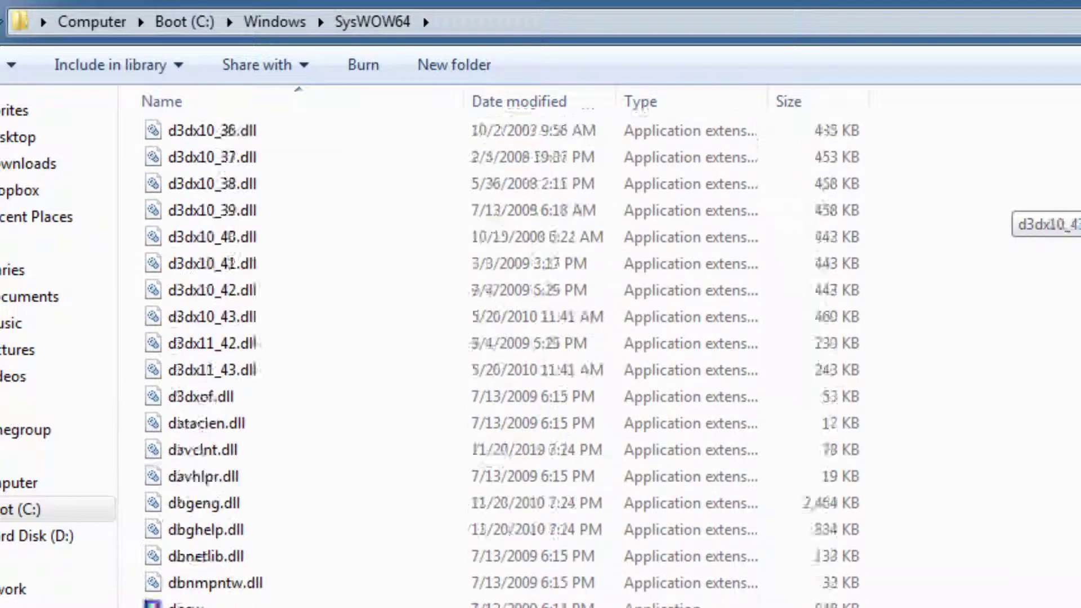
scroll(570, 360, down, 20)
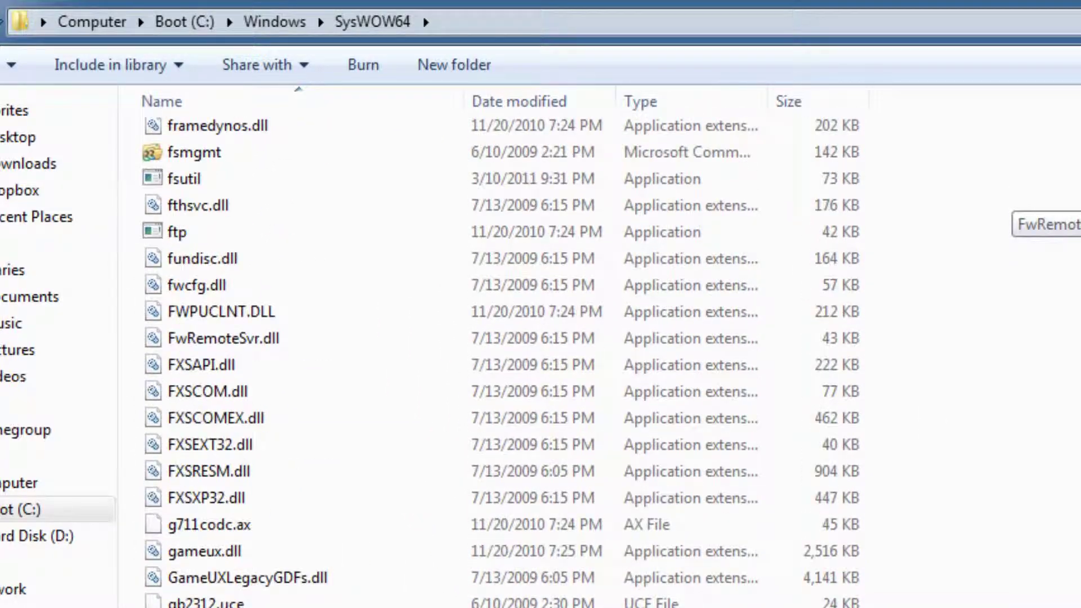
scroll(571, 360, up, 3)
scroll(570, 368, up, 4)
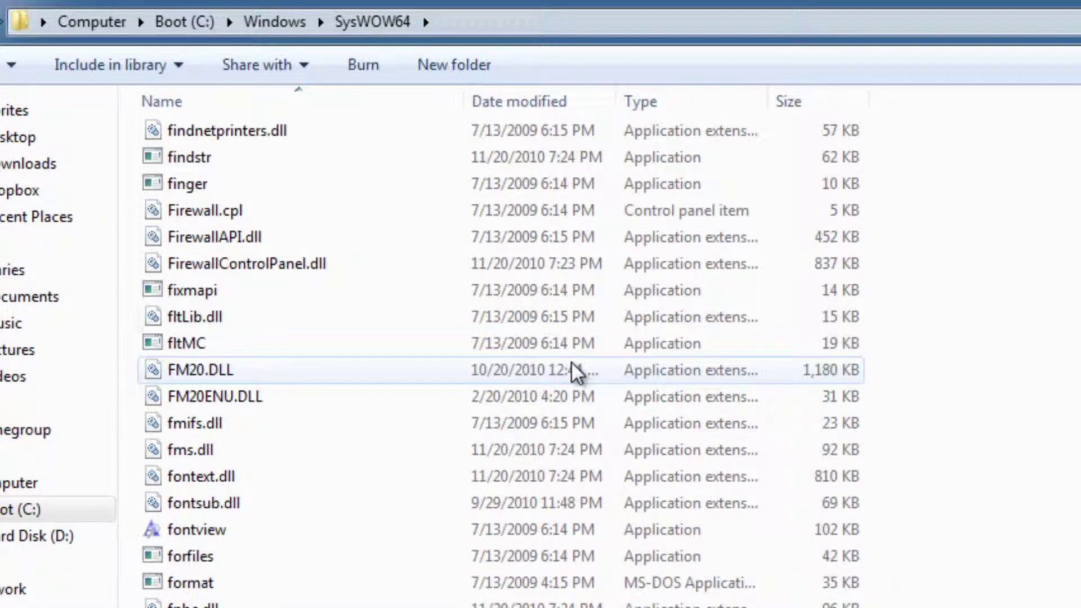
mouse_move(352, 322)
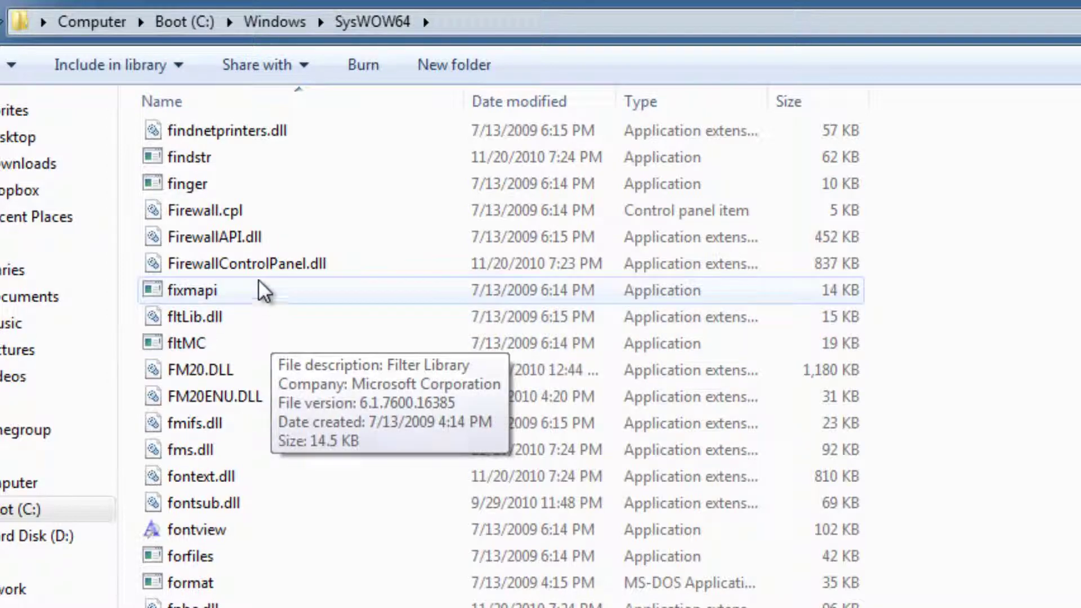
mouse_move(257, 276)
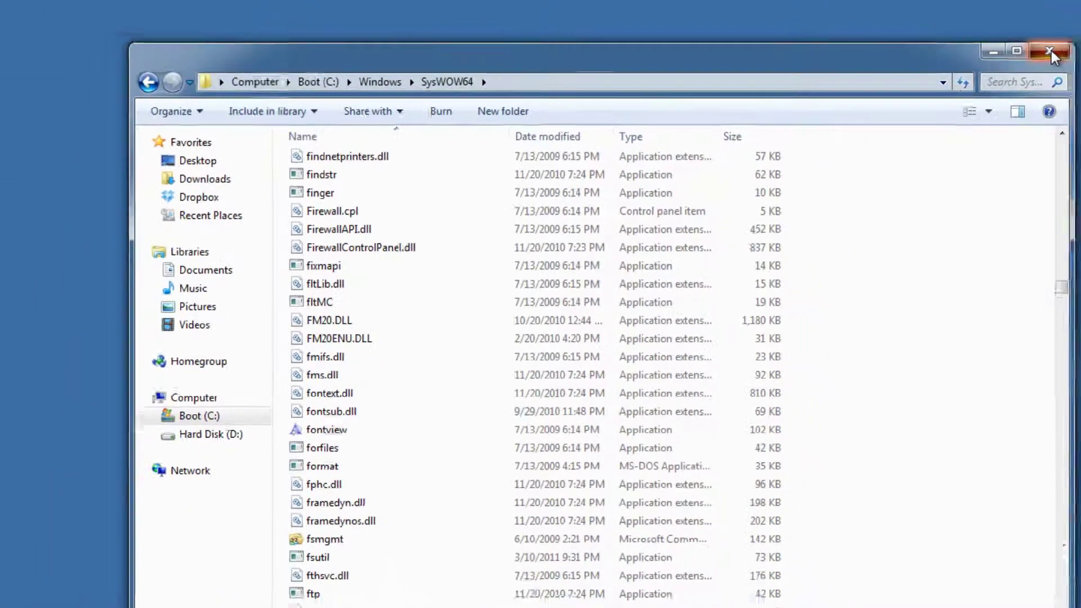
Close Explorer, open get.adobe.com/flashplayer in Internet Explorer, and decline the Chrome/Google Toolbar offer.
click(1049, 51)
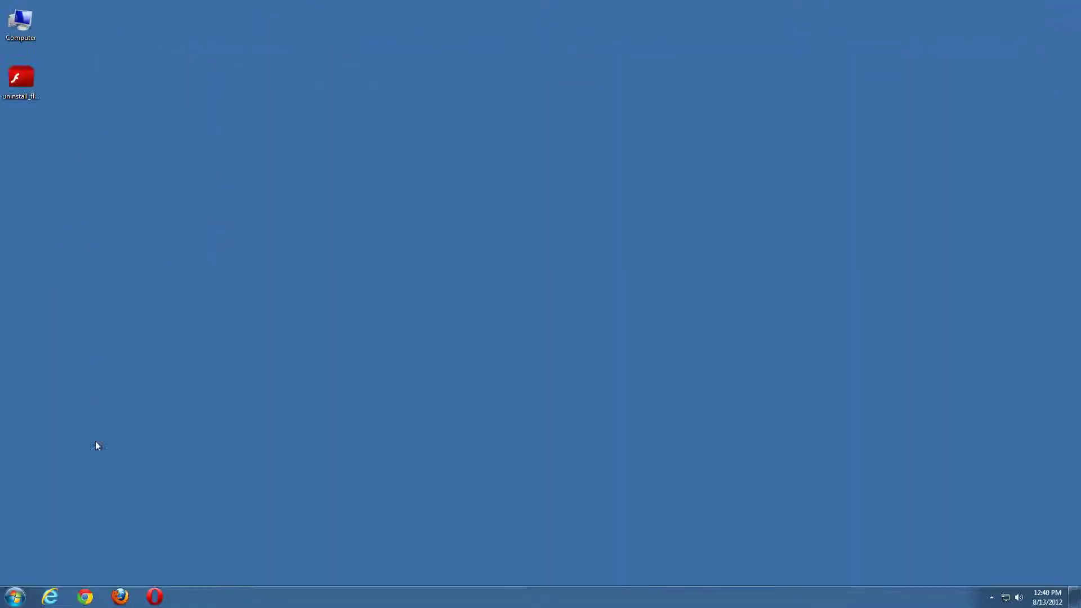
click(50, 596)
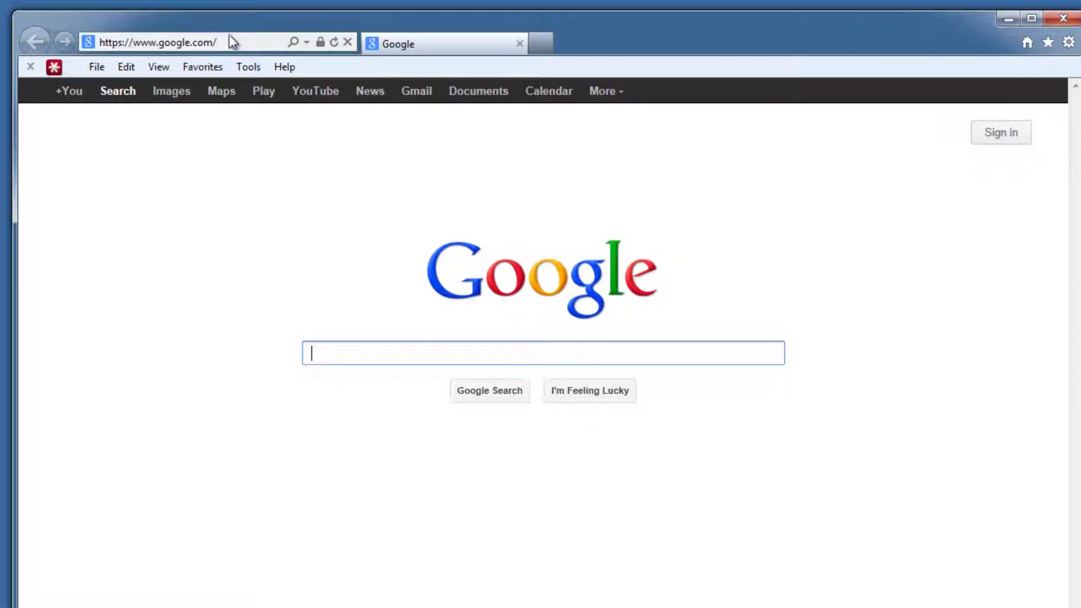
click(231, 43)
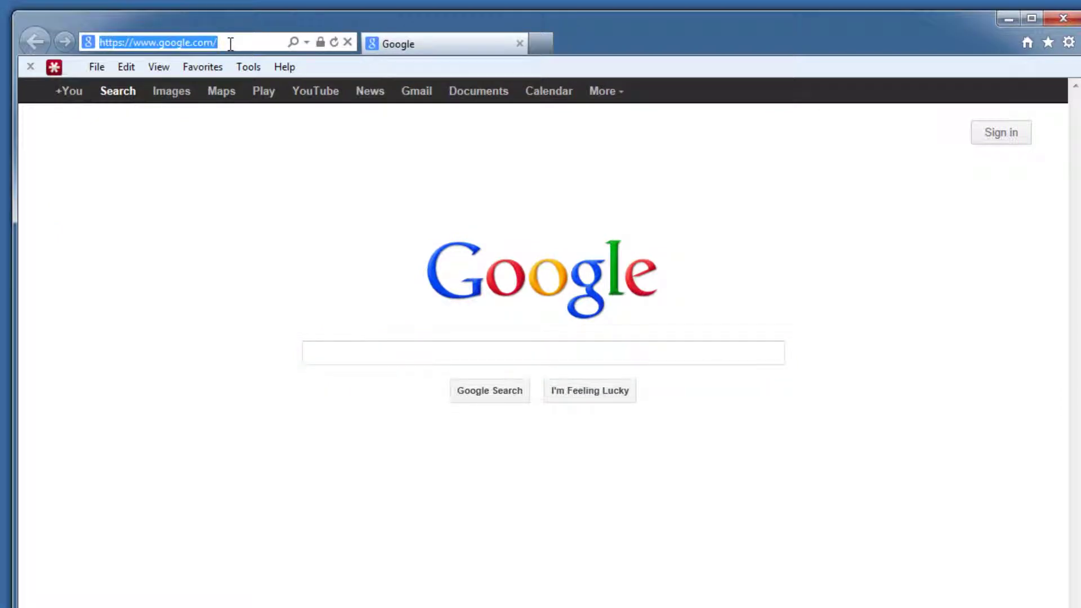
text(get.adobe)
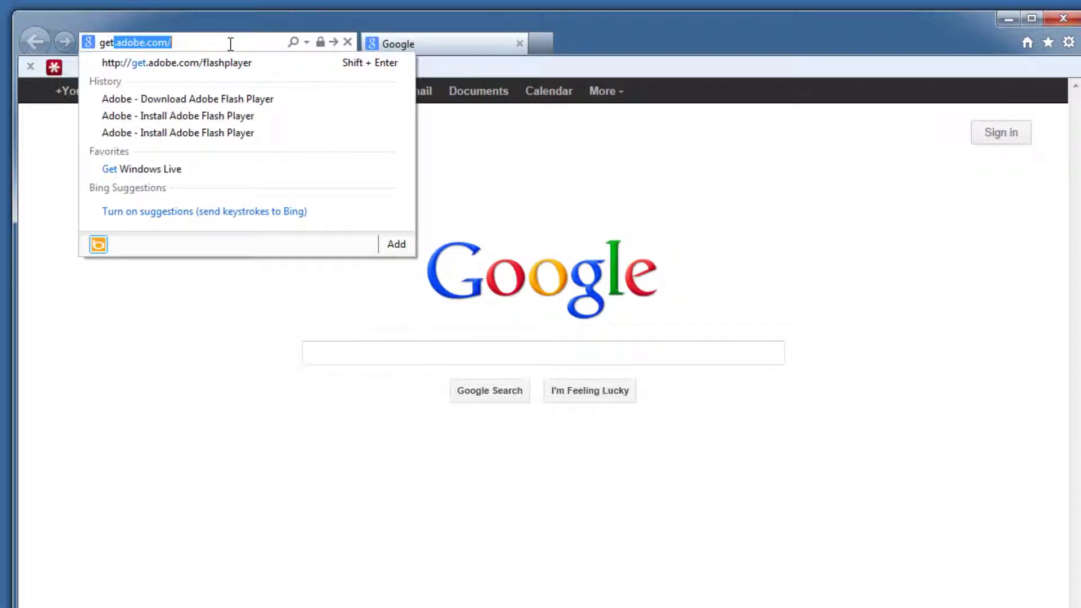
key(Down)
key(Return)
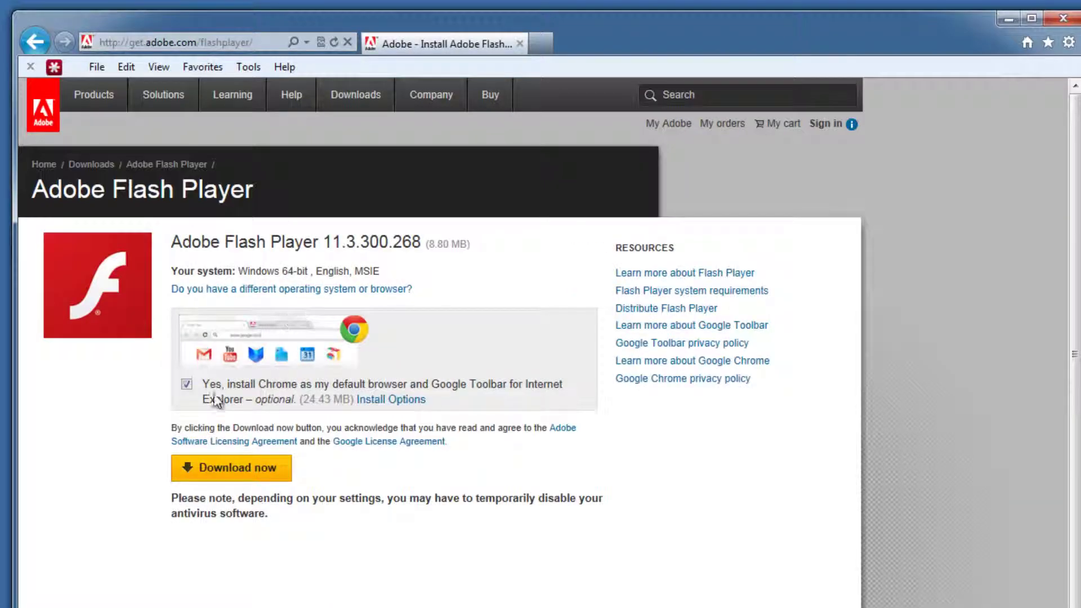
click(186, 384)
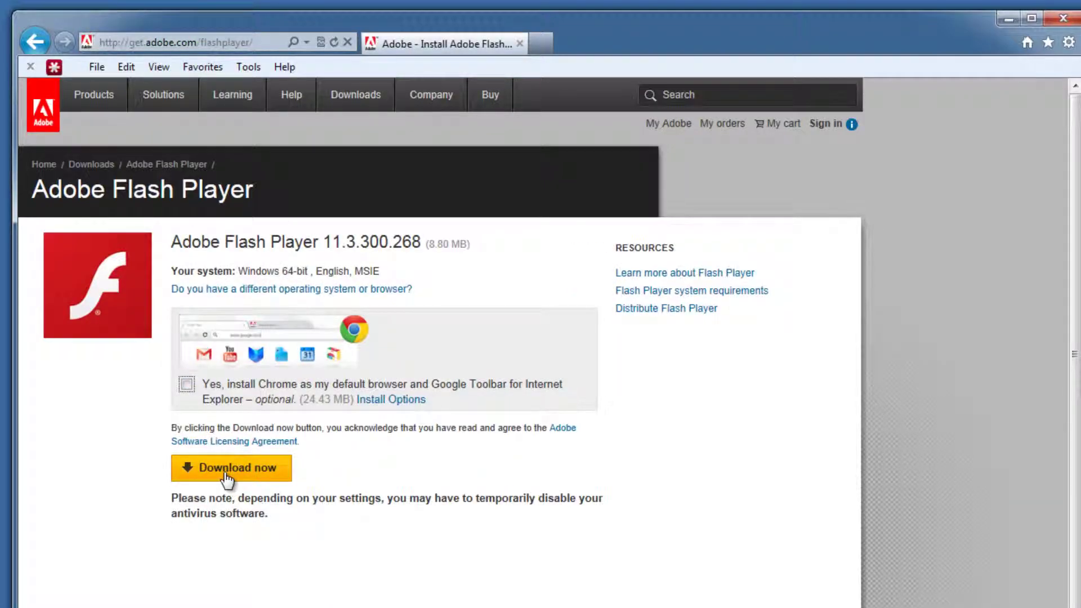
Download Flash Player and run the installer from the download bar.
click(226, 478)
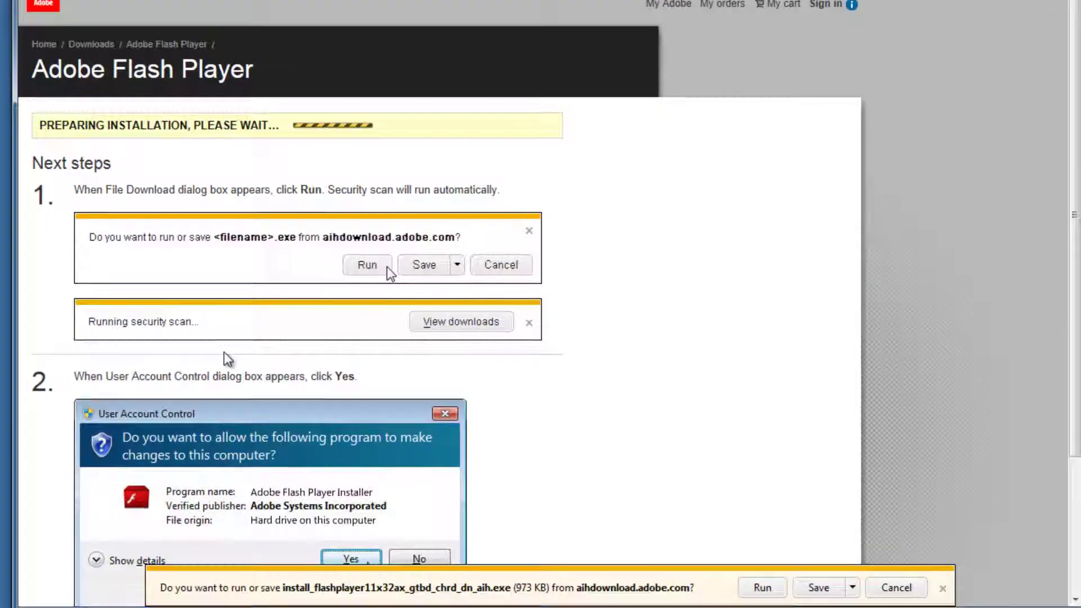
click(761, 574)
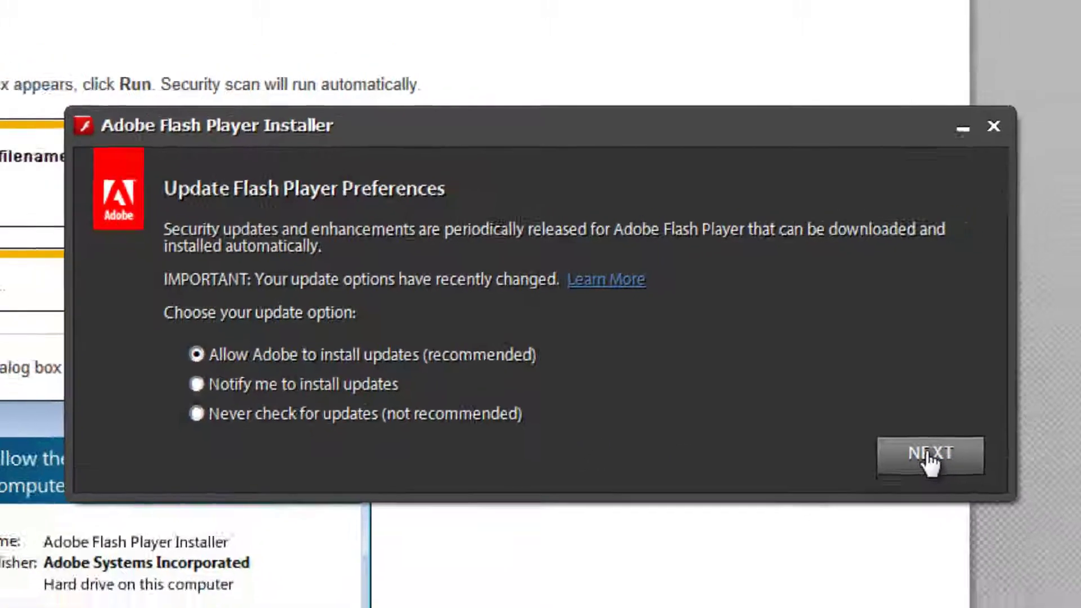
Keep 'Allow Adobe to install updates' and install Flash Player 11 to completion.
click(974, 475)
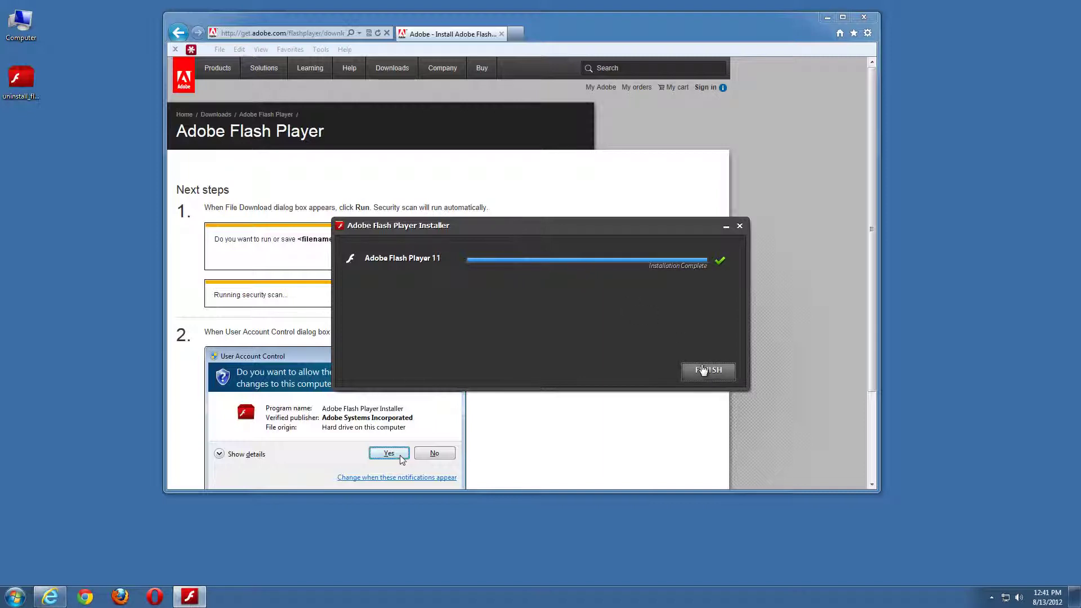
Dismiss the finished Flash Player 11 installer so Adobe's download-complete page loads in Internet Explorer.
click(707, 370)
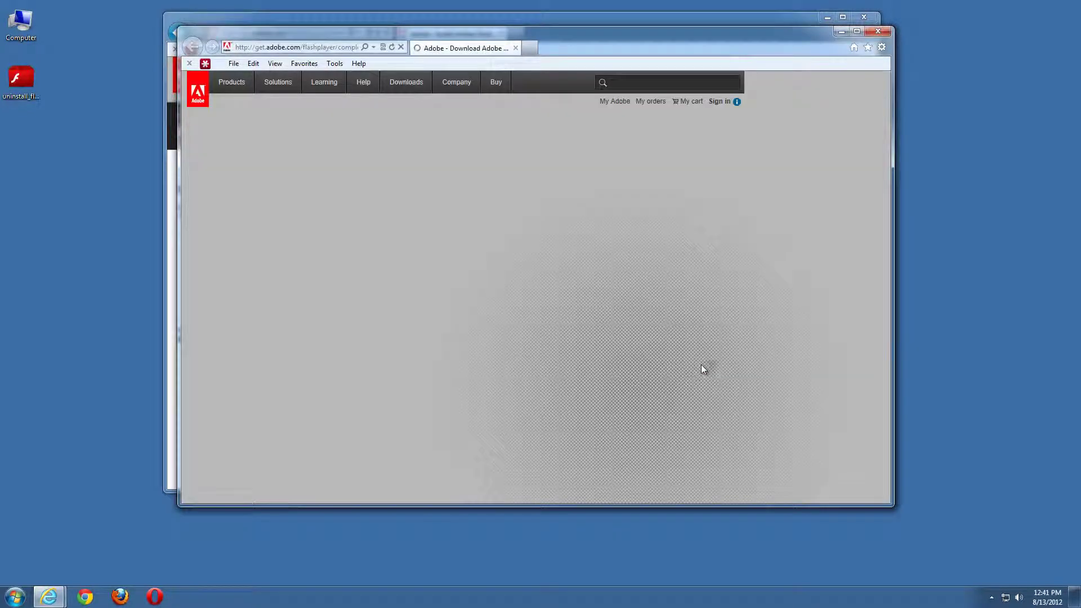